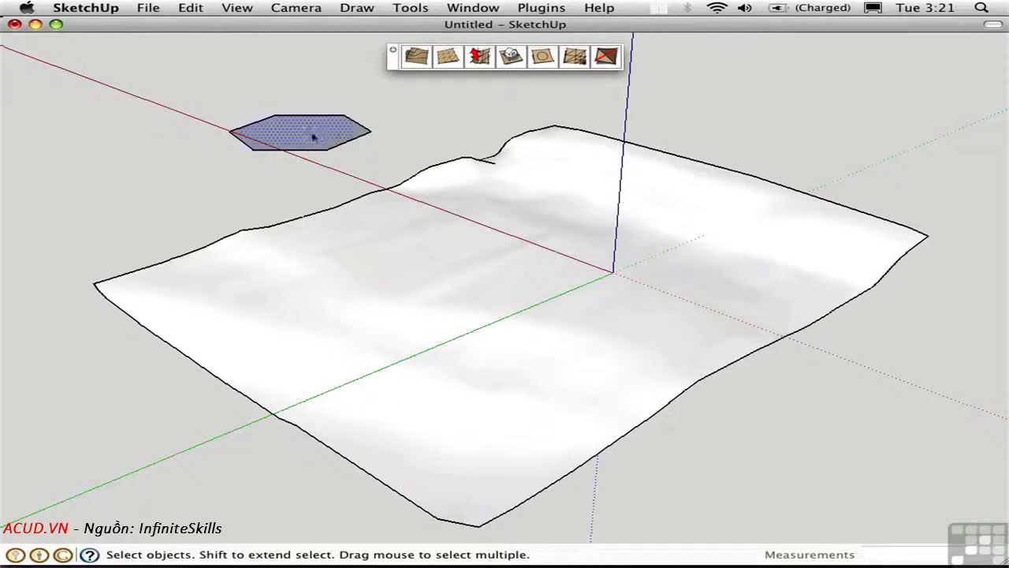
# Reverse the hexagon's face and move the hexagon with its edges so it floats above the terrain
pyautogui.rightClick(317, 139)
pyautogui.click(363, 263)
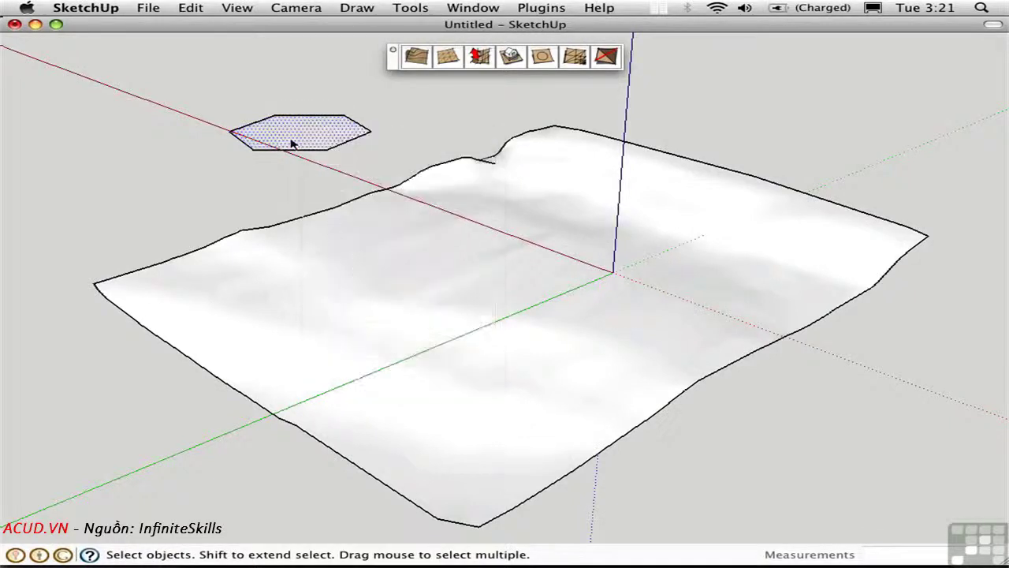
pyautogui.doubleClick(313, 135)
pyautogui.press('m')
pyautogui.click(148, 124)
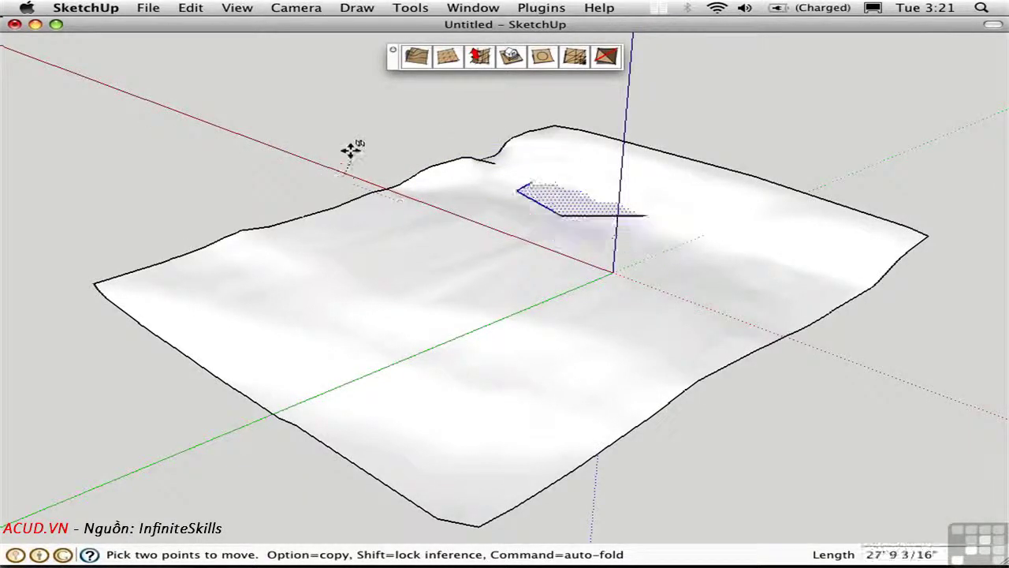
pyautogui.click(315, 65)
pyautogui.moveTo(384, 158); pyautogui.dragTo(286, 234, button='middle')
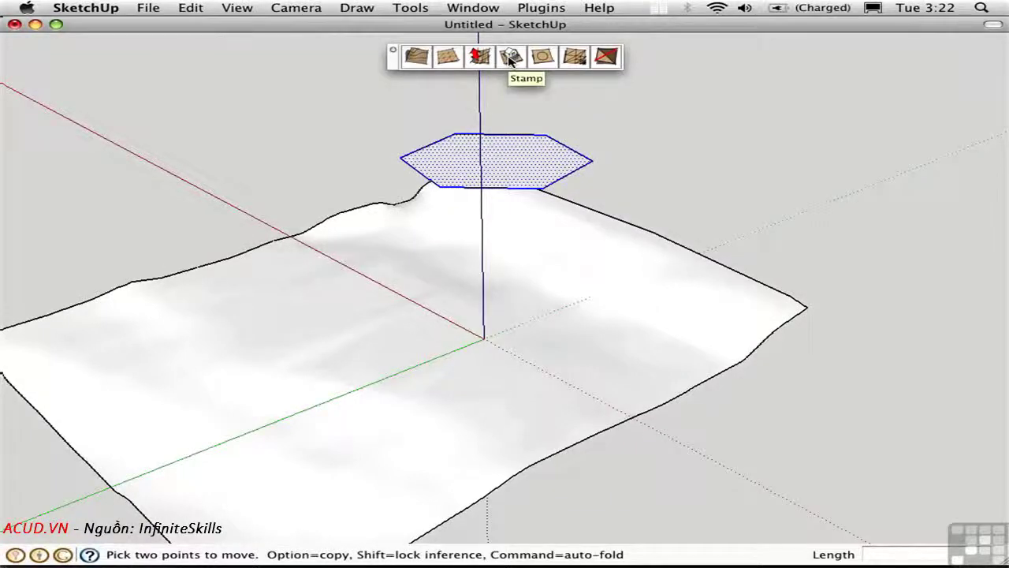
# Stamp the floating hexagon into the terrain mesh with a 1' offset, forming a raised flat pad
pyautogui.click(511, 57)
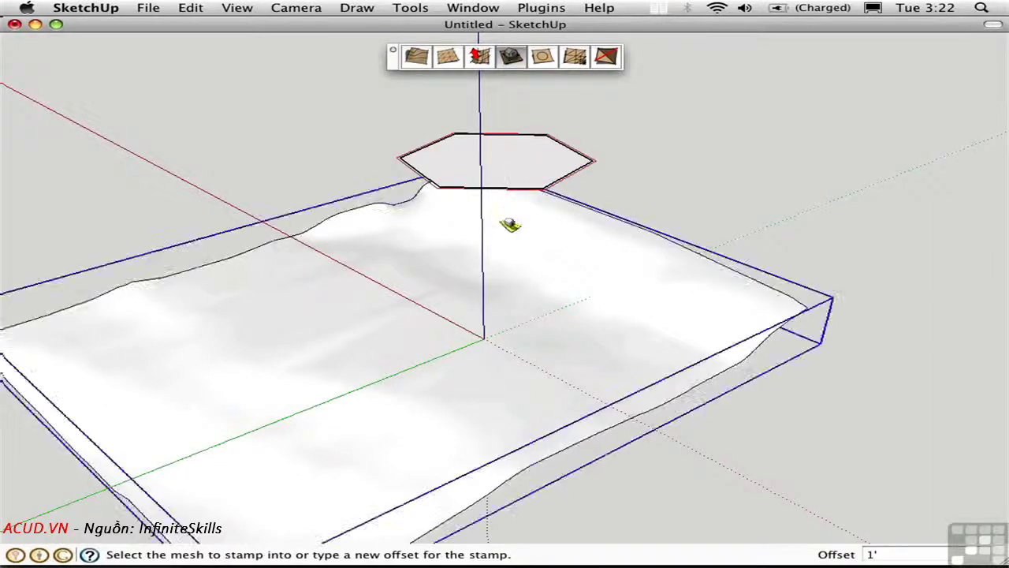
pyautogui.click(514, 266)
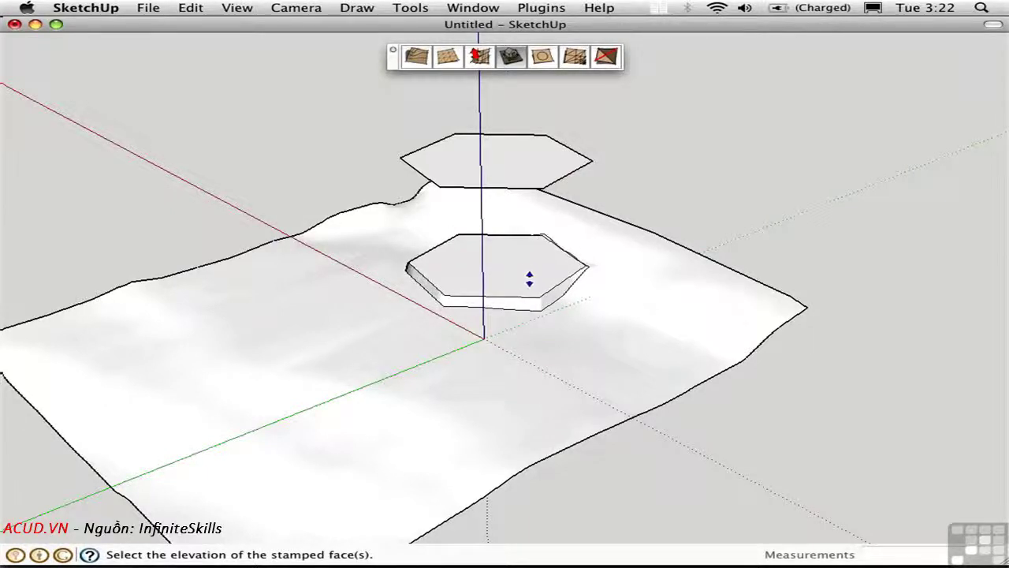
pyautogui.click(529, 278)
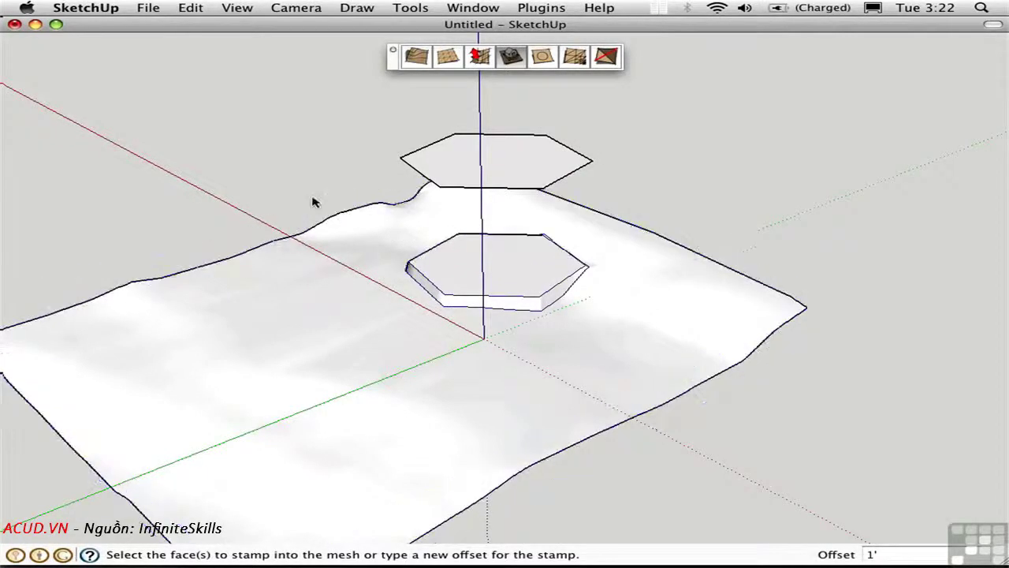
# Delete the original hexagon floating above the stamped pad
pyautogui.moveTo(284, 203); pyautogui.dragTo(717, 210, button='middle')
pyautogui.click(455, 203)
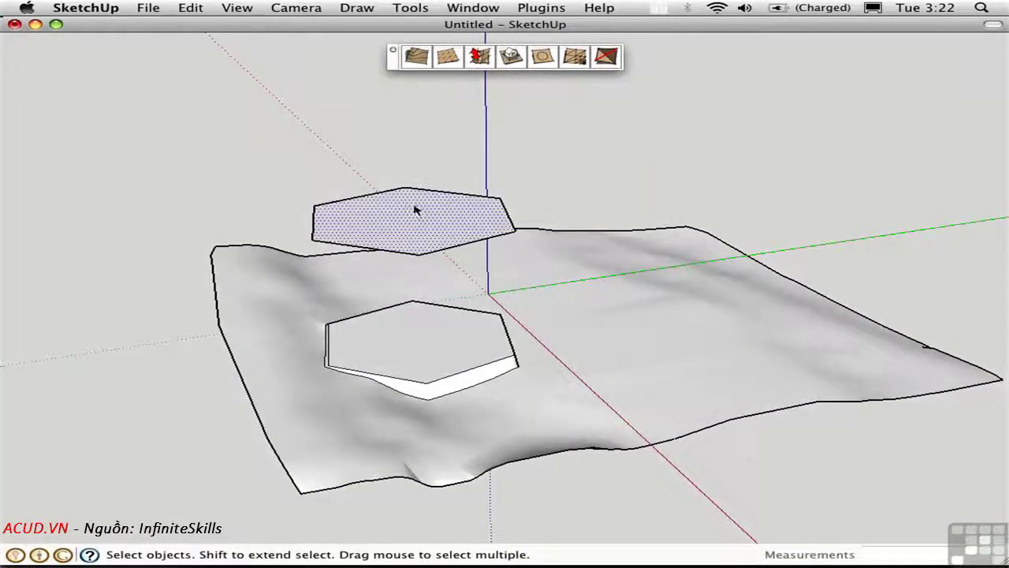
pyautogui.press('Delete')
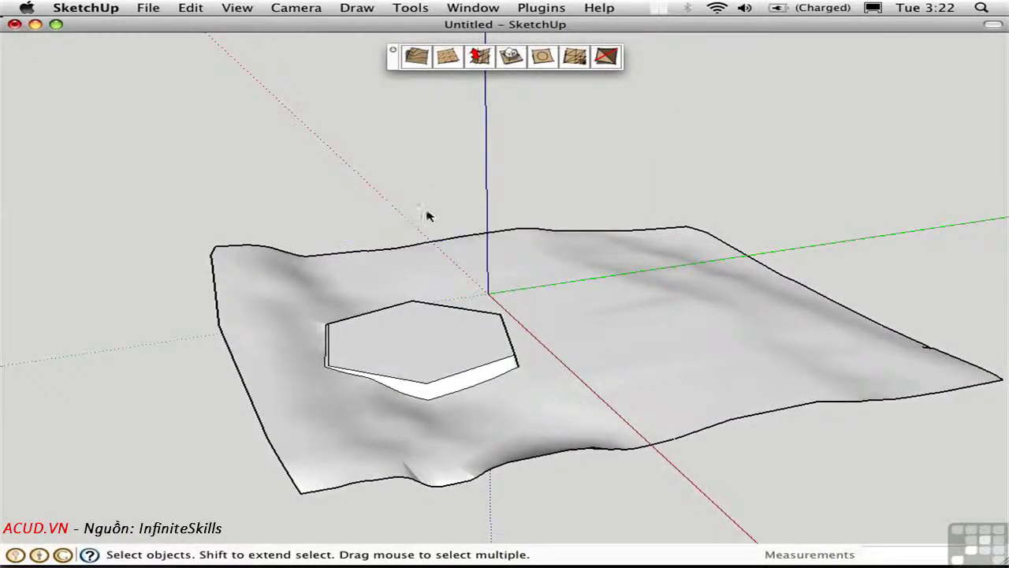
# Switch to the top view and display the BZ__Toolbar tool palette
pyautogui.moveTo(712, 354); pyautogui.dragTo(457, 321, button='middle')
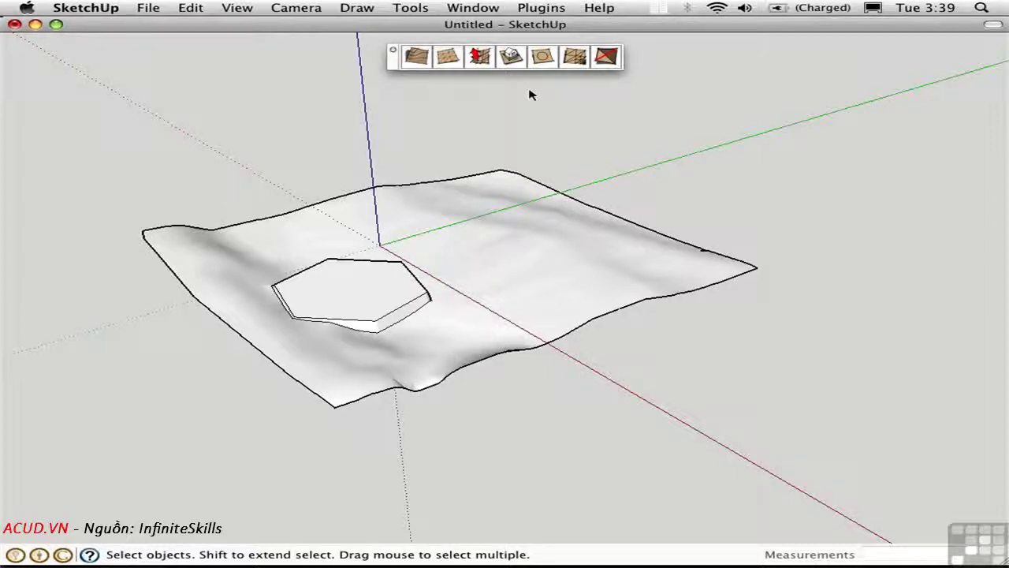
pyautogui.press('super+2')
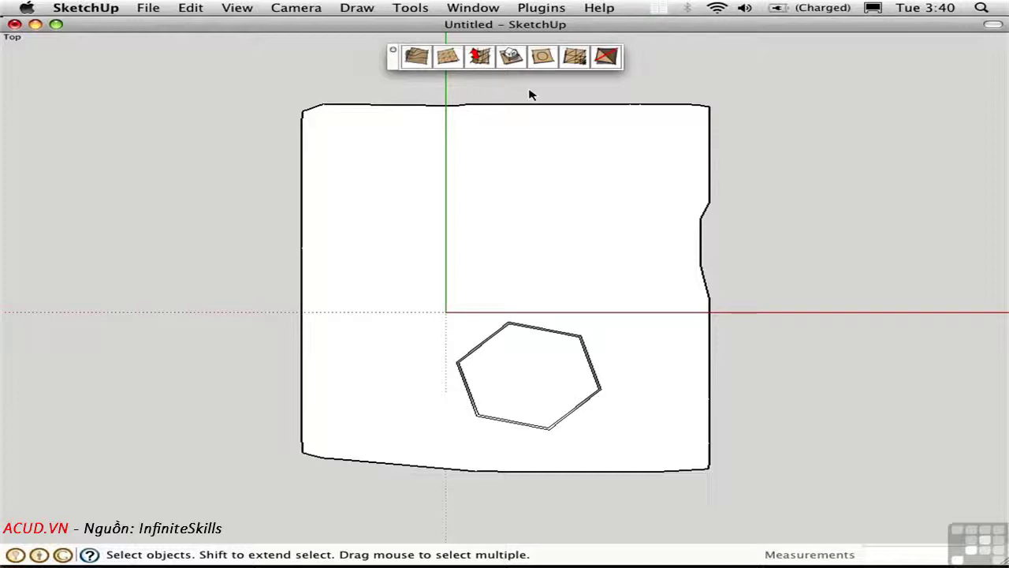
pyautogui.click(280, 6)
pyautogui.moveTo(238, 8)
pyautogui.moveTo(254, 26)
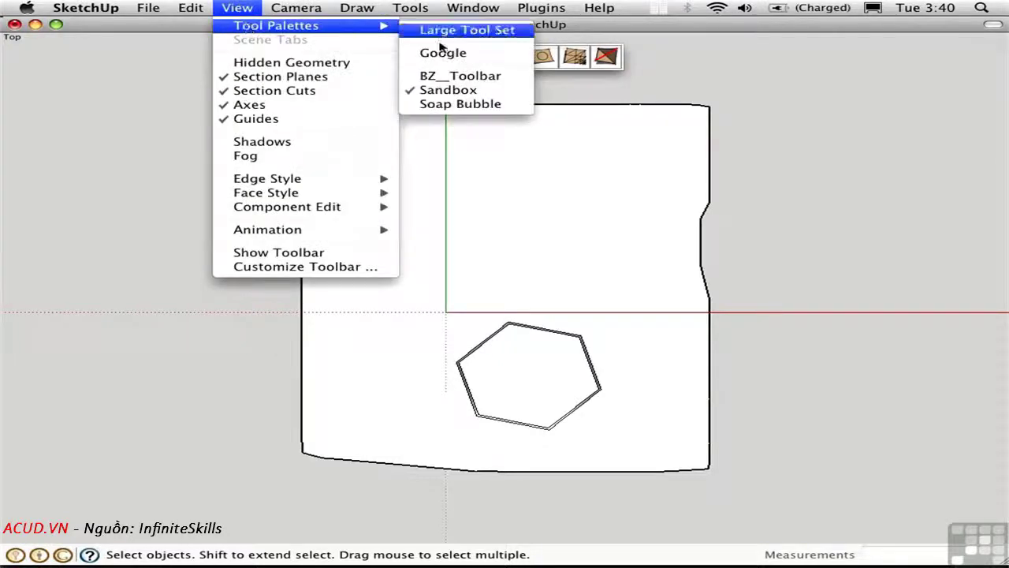
pyautogui.click(448, 77)
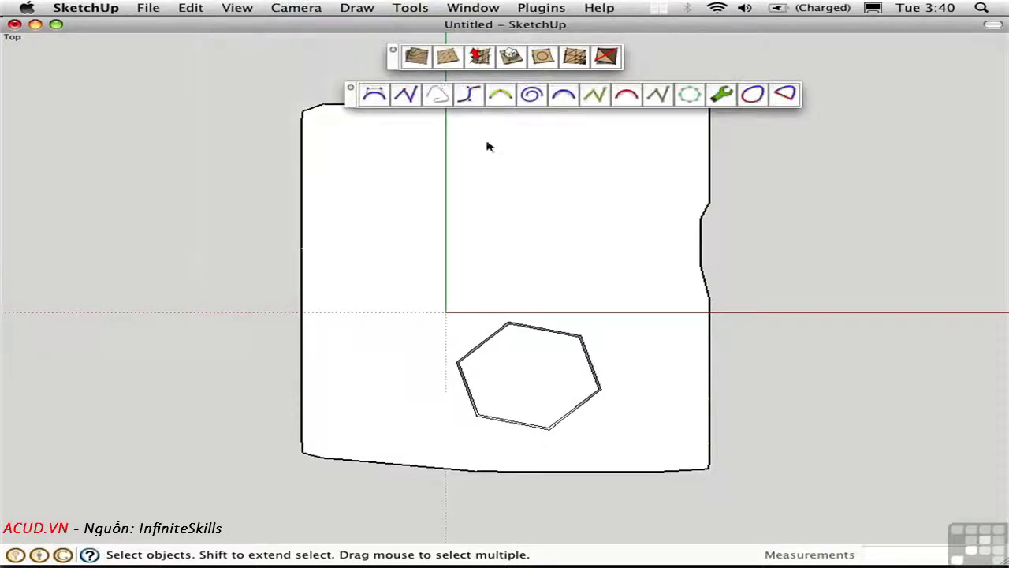
# Draw an S-shaped Classic Bezier curve with two intermediate control points in the empty area beside the terrain
pyautogui.moveTo(485, 191)
pyautogui.keyDown('shift'); pyautogui.mouseDown(button='middle')
pyautogui.moveTo(350, 221)
pyautogui.moveTo(241, 212)
pyautogui.mouseUp(button='middle'); pyautogui.keyUp('shift')
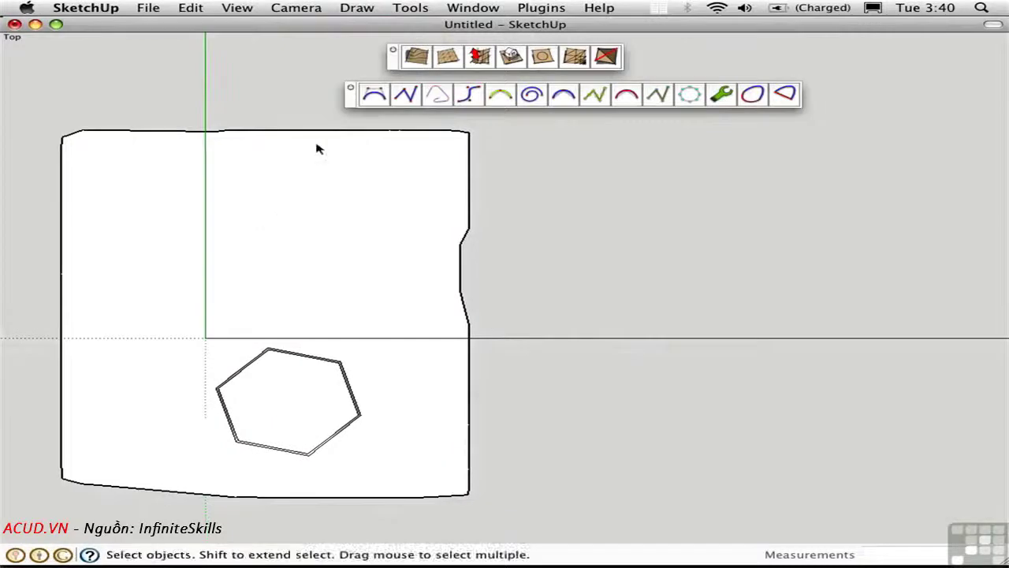
pyautogui.click(374, 96)
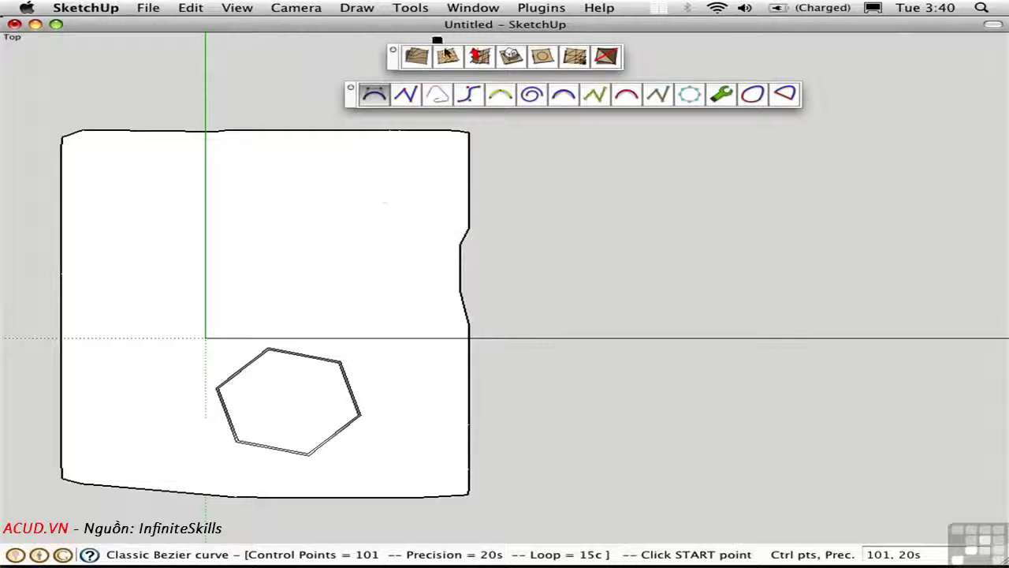
pyautogui.click(667, 122)
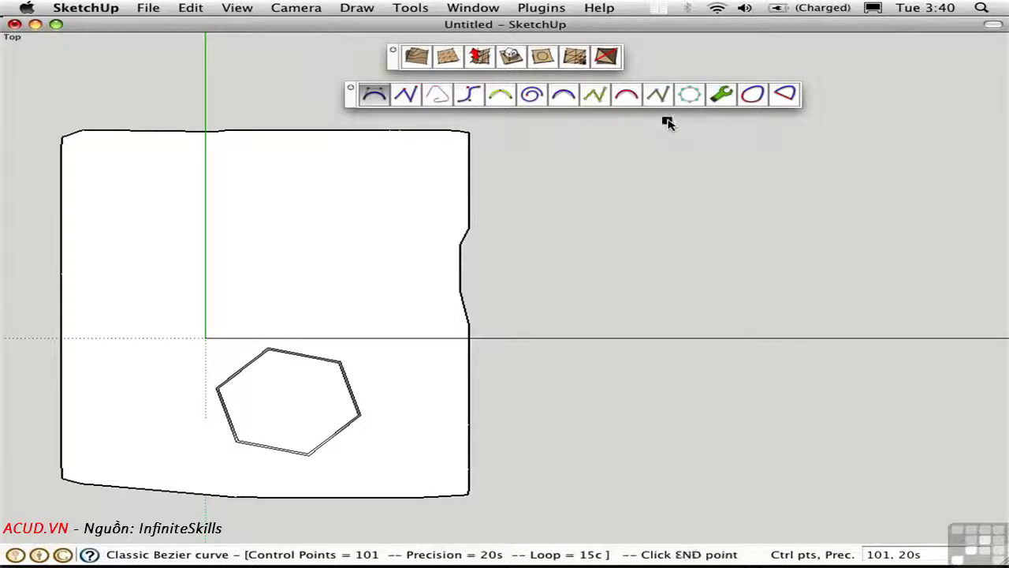
pyautogui.click(839, 386)
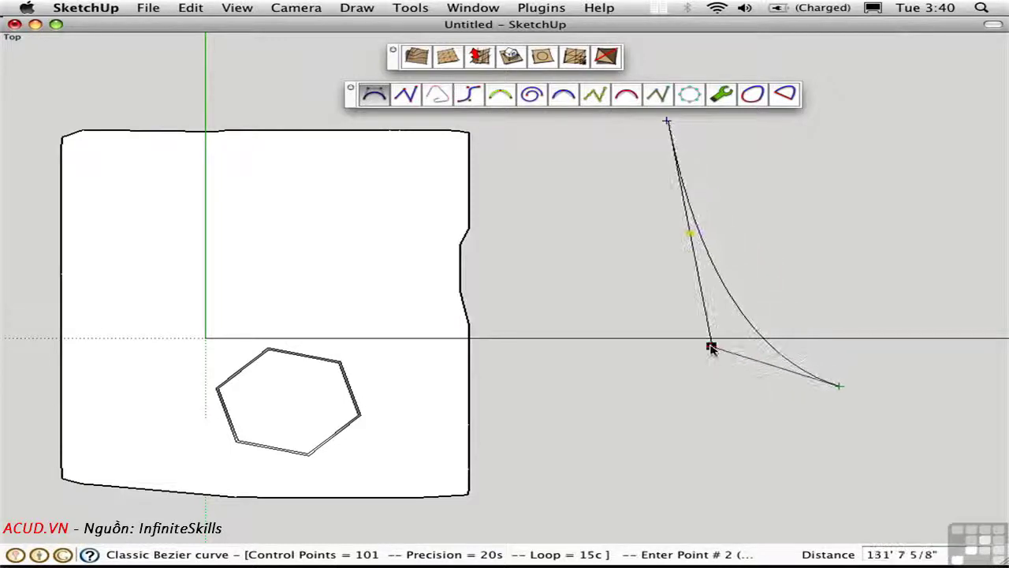
pyautogui.click(689, 339)
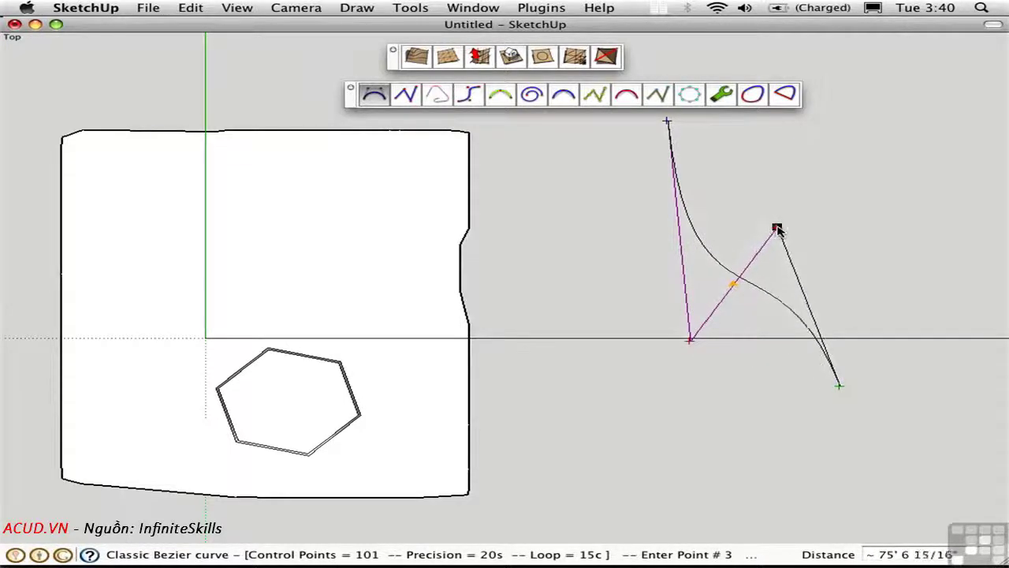
pyautogui.click(777, 229)
pyautogui.press('space')
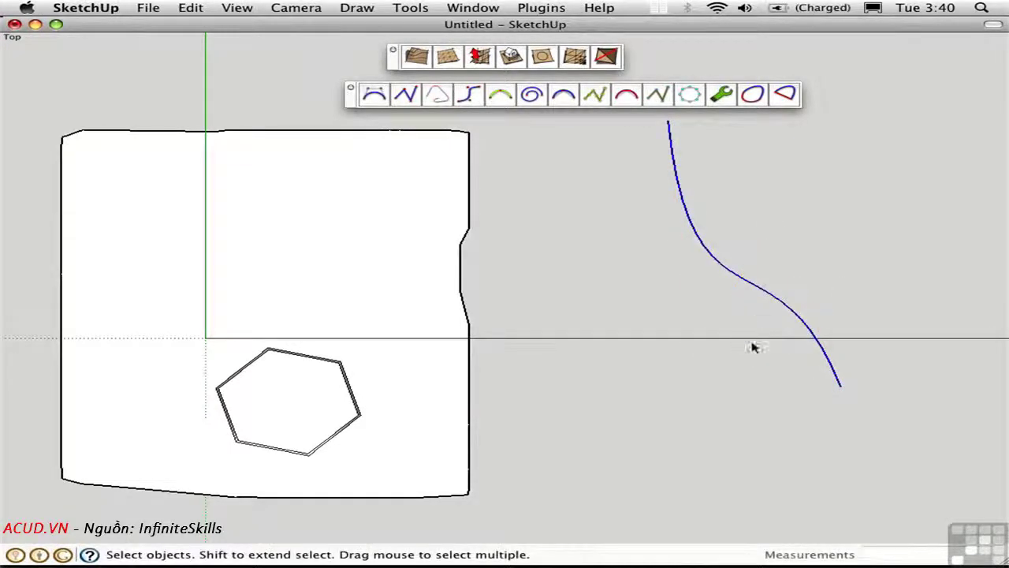
# Copy the Bezier curve about 12' toward the terrain to form the second edge of a road
pyautogui.press('m')
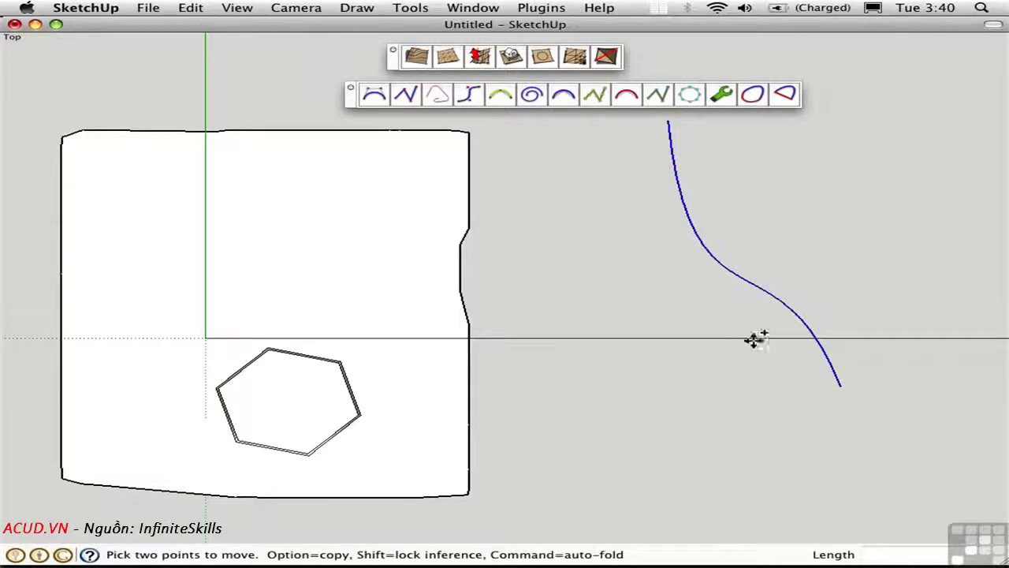
pyautogui.keyDown('alt'); pyautogui.click(744, 324); pyautogui.keyUp('alt')
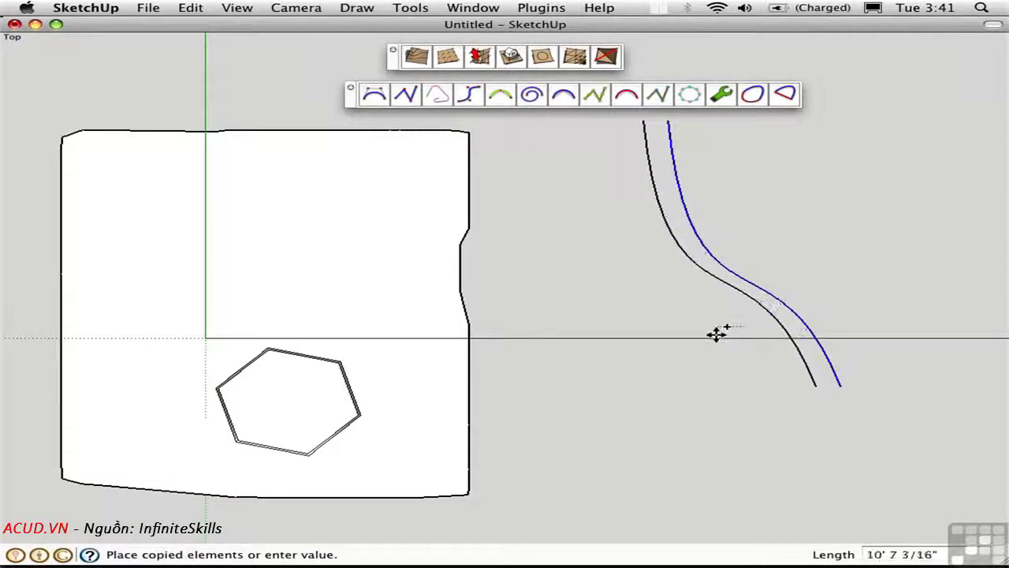
pyautogui.click(716, 334)
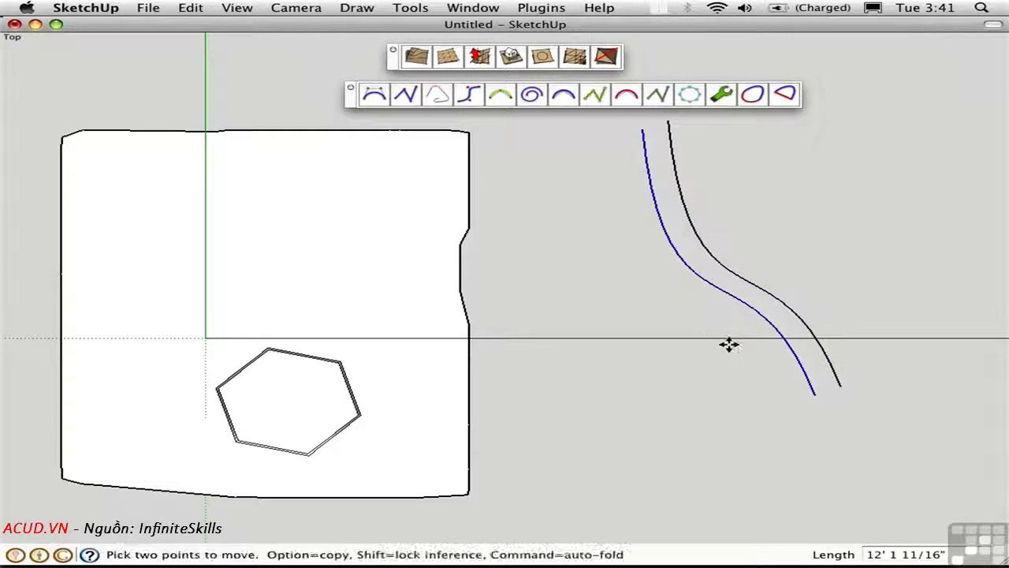
pyautogui.press('space')
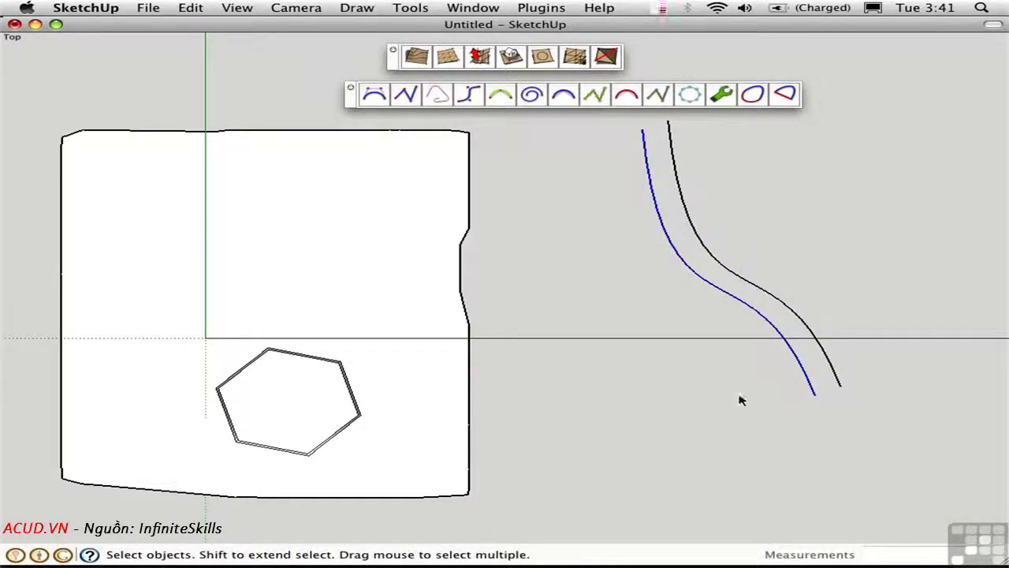
# Connect both pairs of curve endpoints with straight lines to close the road outline into a face
pyautogui.press('l')
pyautogui.click(815, 394)
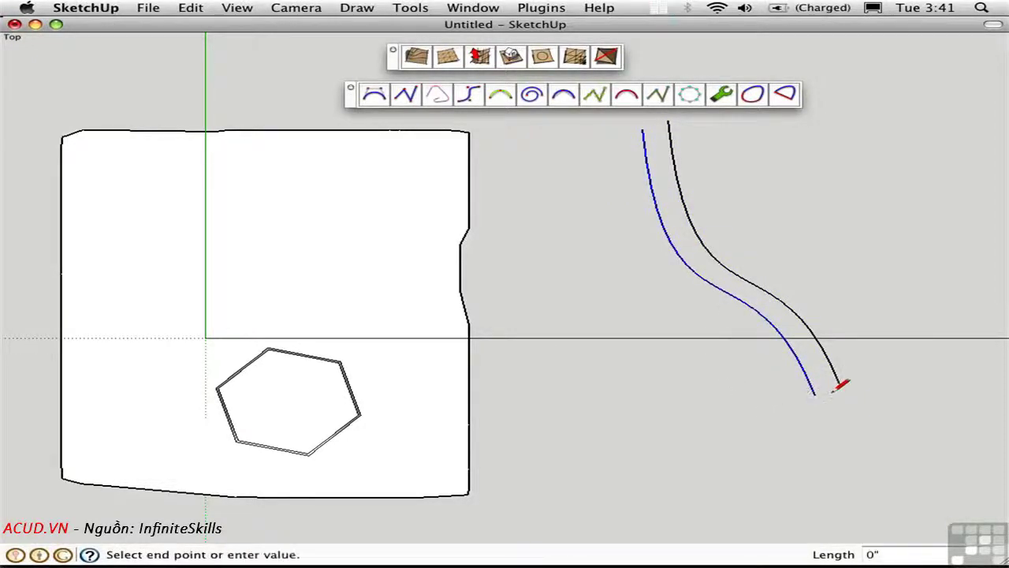
pyautogui.click(840, 386)
pyautogui.press('space')
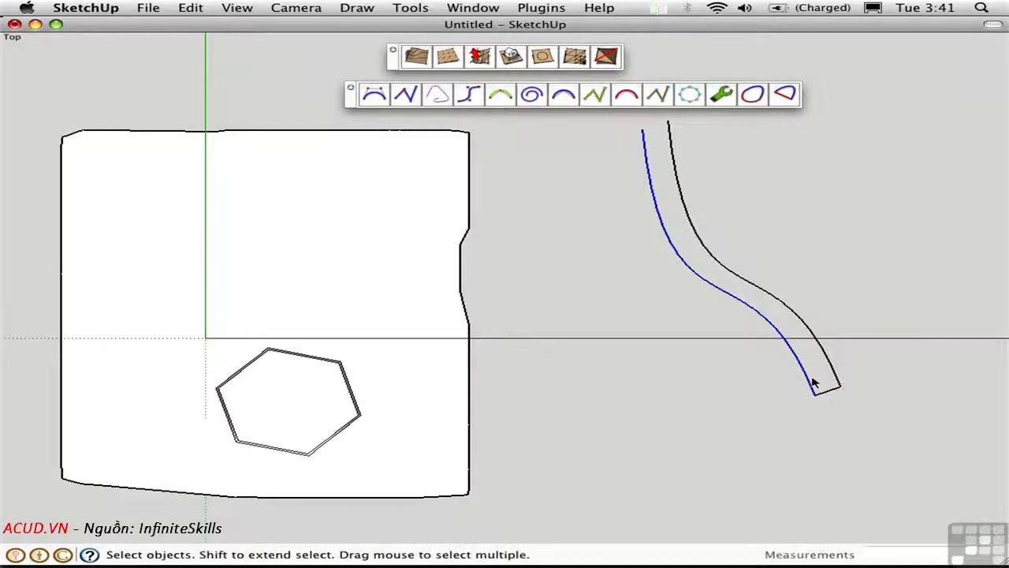
pyautogui.press('l')
pyautogui.click(642, 128)
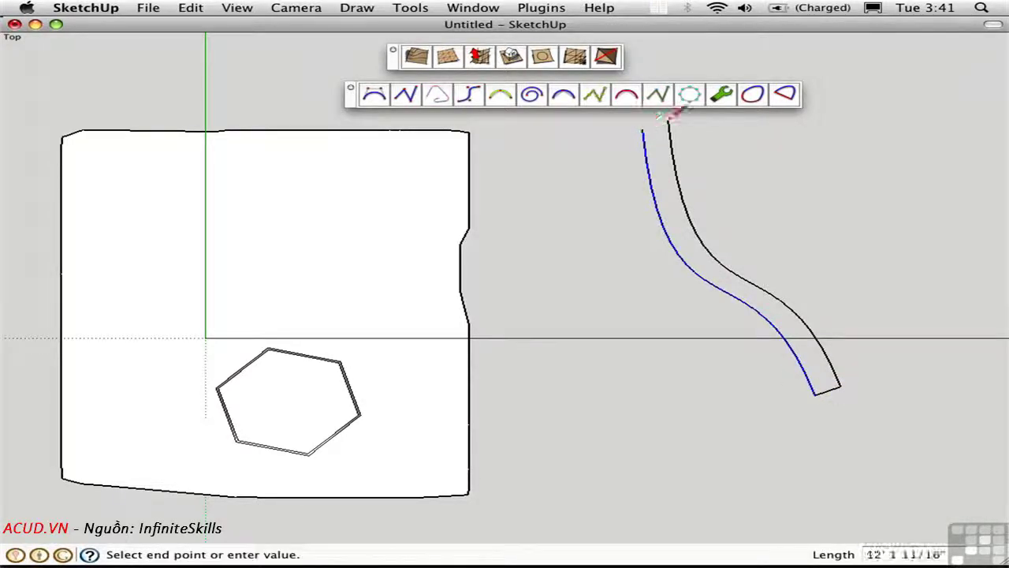
pyautogui.click(668, 121)
pyautogui.press('space')
# Reverse the road strip's face and move the strip about 147' 7" along the red axis so it crosses the terrain
pyautogui.click(664, 181)
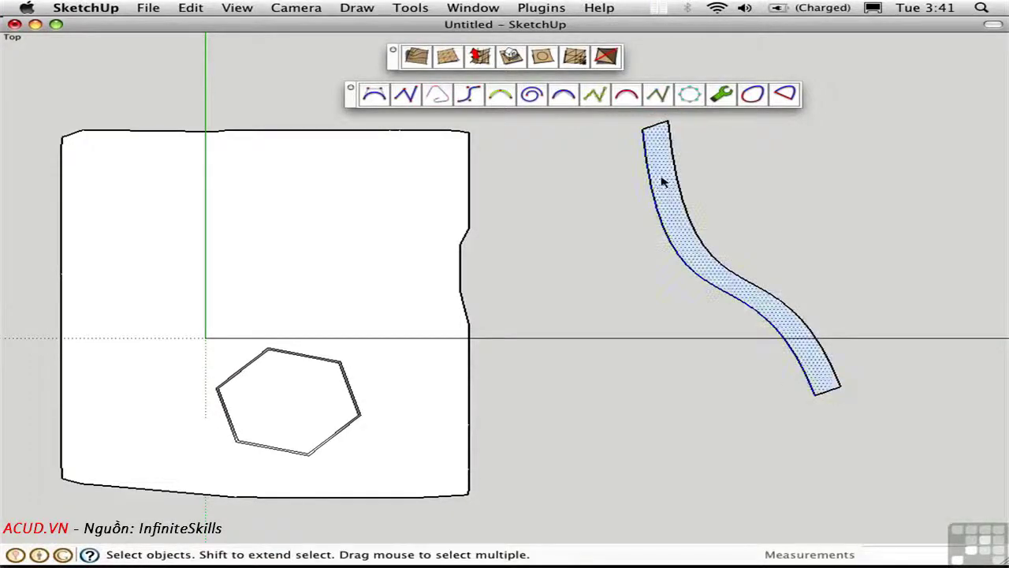
pyautogui.rightClick(660, 180)
pyautogui.click(686, 305)
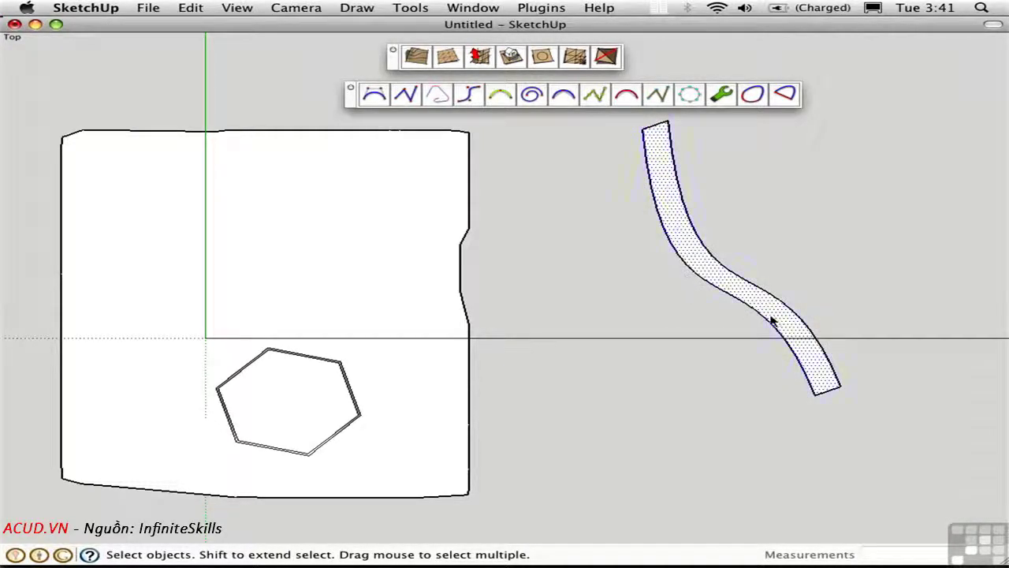
pyautogui.press('m')
pyautogui.click(943, 448)
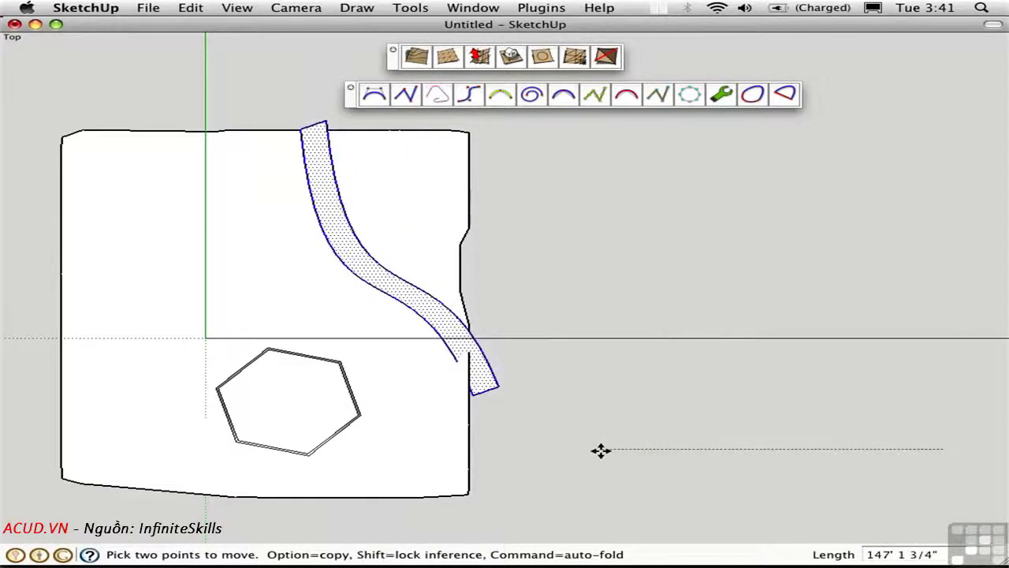
pyautogui.click(620, 448)
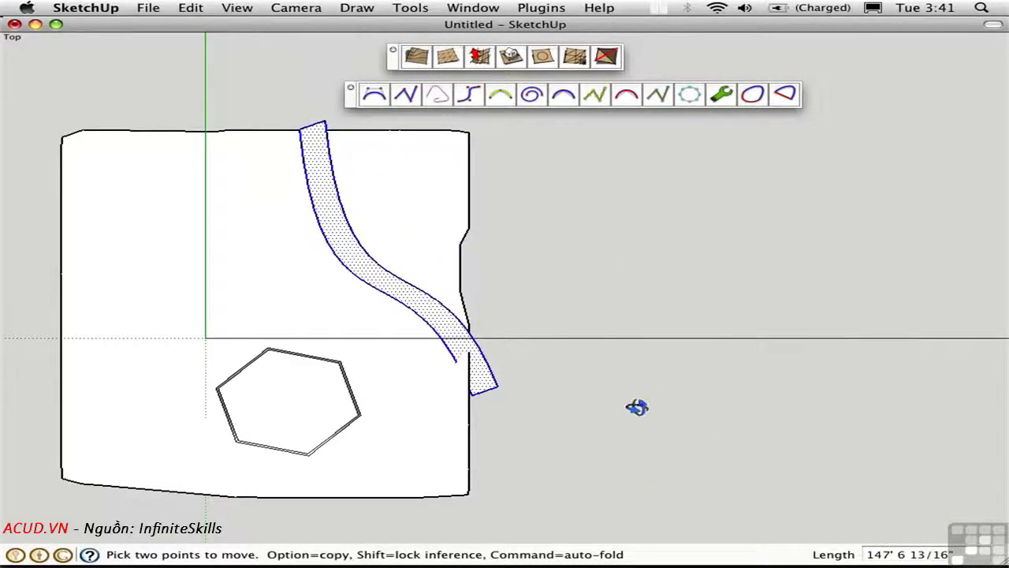
# Raise the road strip about 29' so it sits entirely above the terrain
pyautogui.moveTo(638, 407); pyautogui.dragTo(815, 92, button='middle')
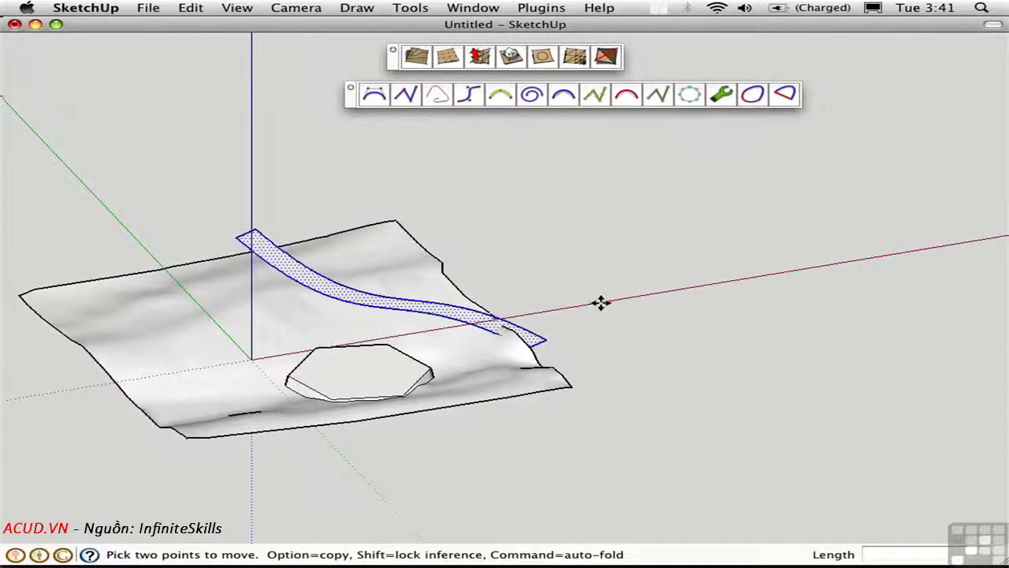
pyautogui.moveTo(601, 299); pyautogui.dragTo(574, 303, button='middle')
pyautogui.moveTo(473, 326); pyautogui.dragTo(721, 288, button='middle')
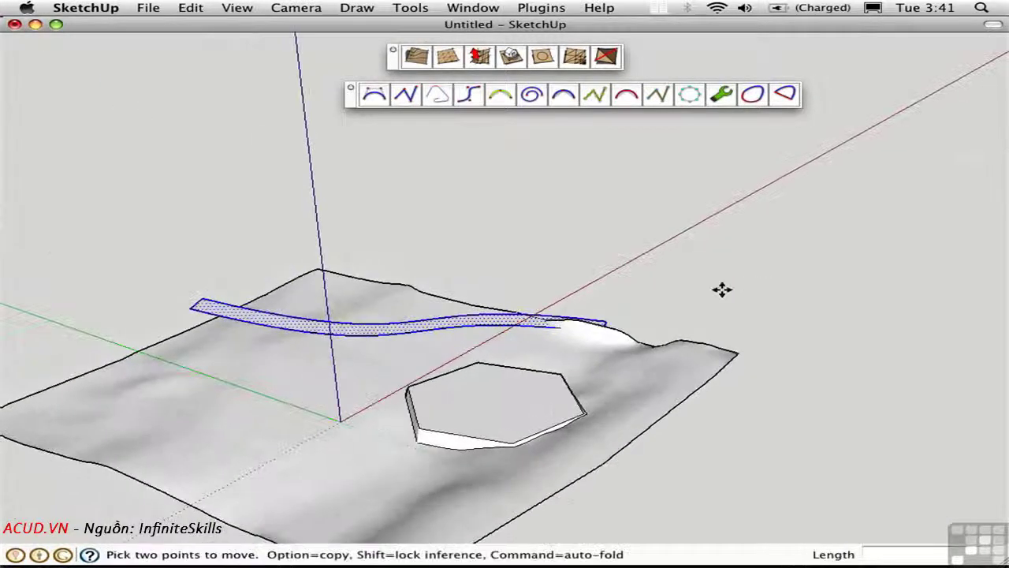
pyautogui.click(647, 296)
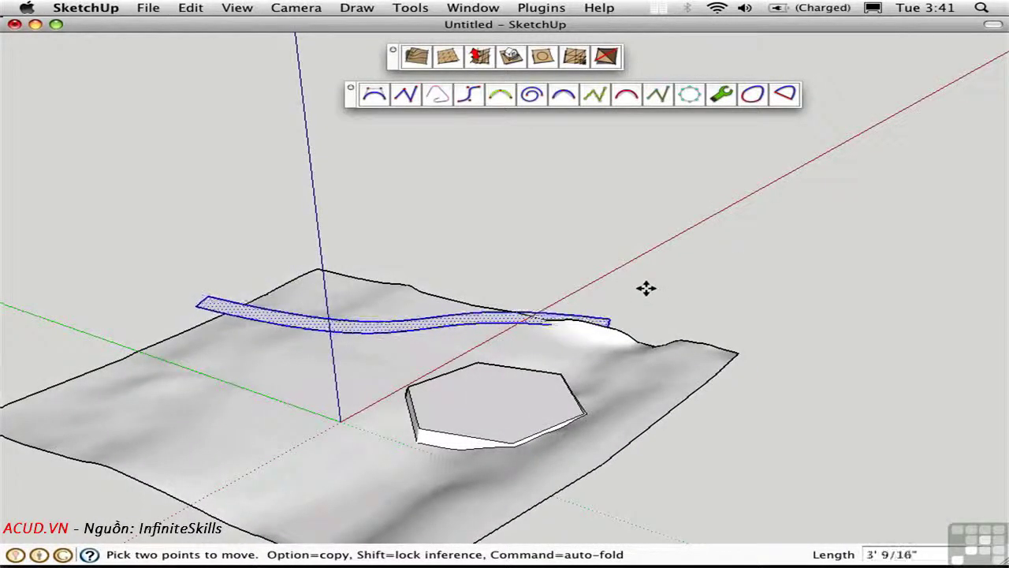
pyautogui.click(649, 248)
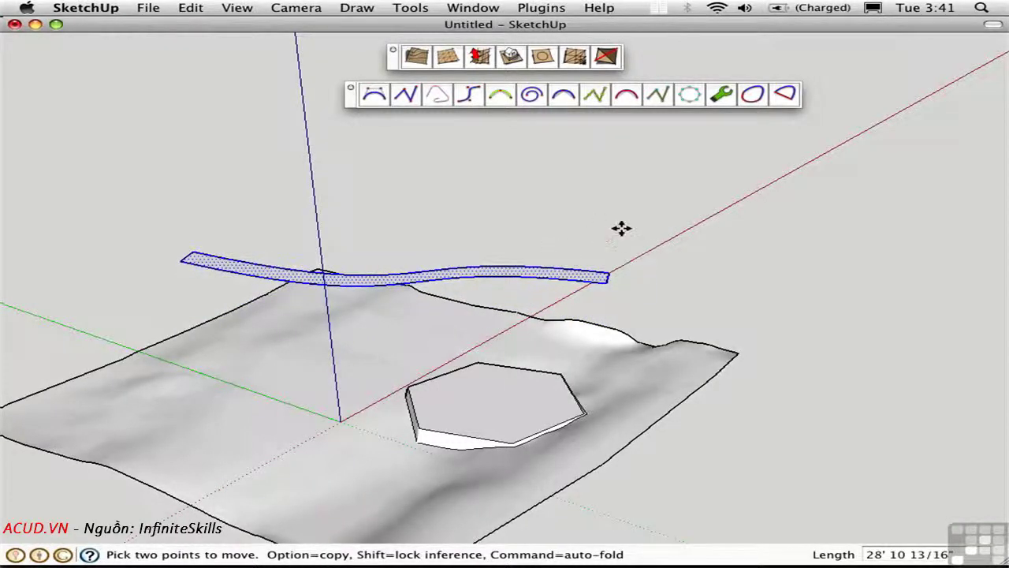
pyautogui.moveTo(620, 226); pyautogui.dragTo(467, 244, button='middle')
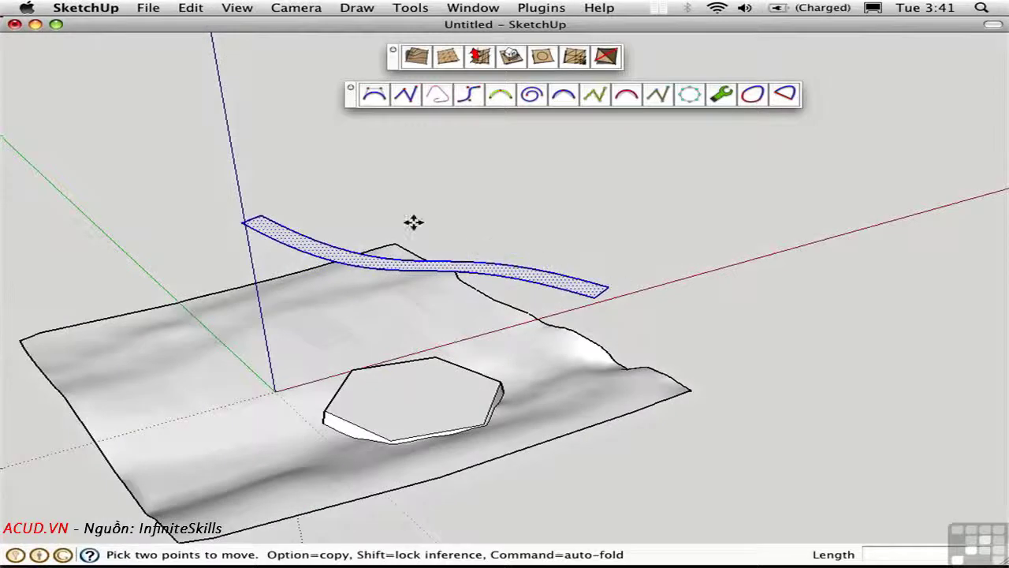
pyautogui.moveTo(784, 279); pyautogui.dragTo(680, 303, button='middle')
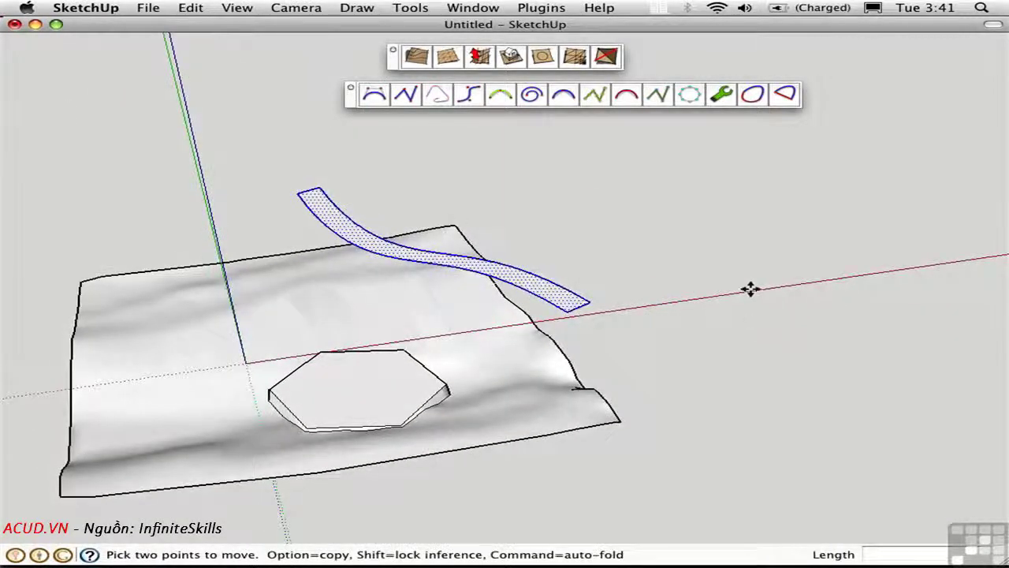
# Drape the road strip's outline onto the terrain mesh and delete the strip floating above it
pyautogui.click(542, 57)
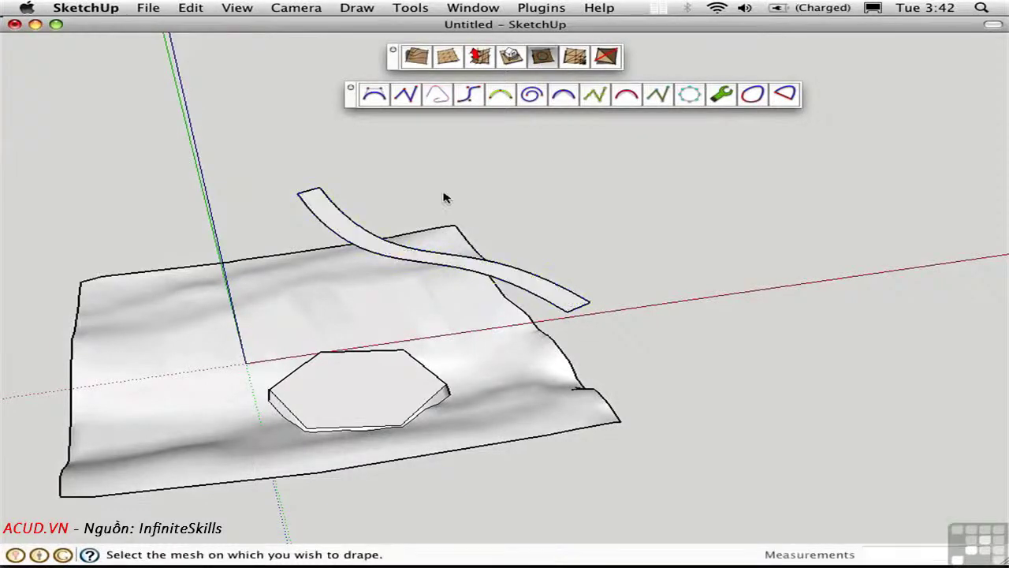
pyautogui.click(383, 298)
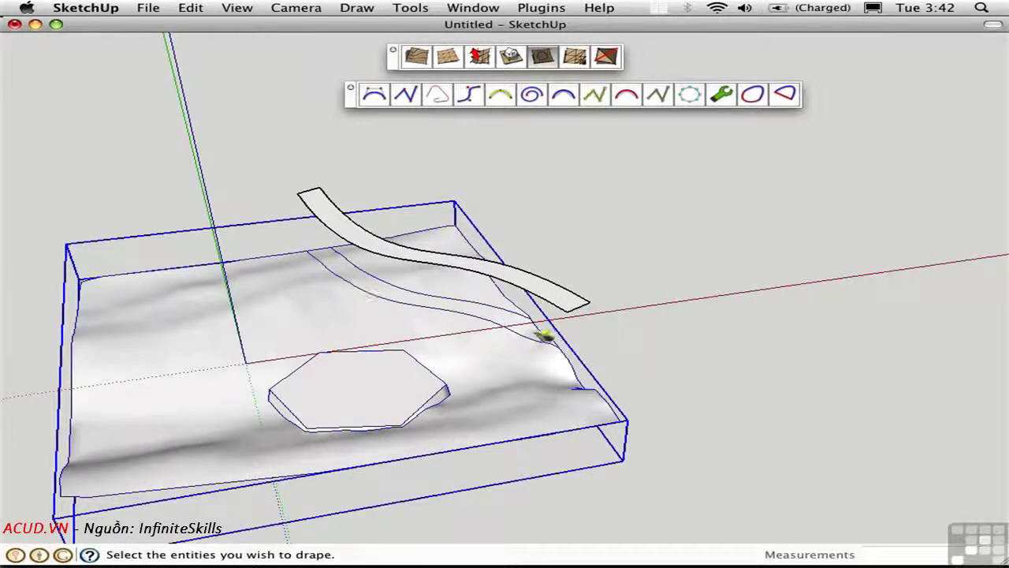
pyautogui.press('space')
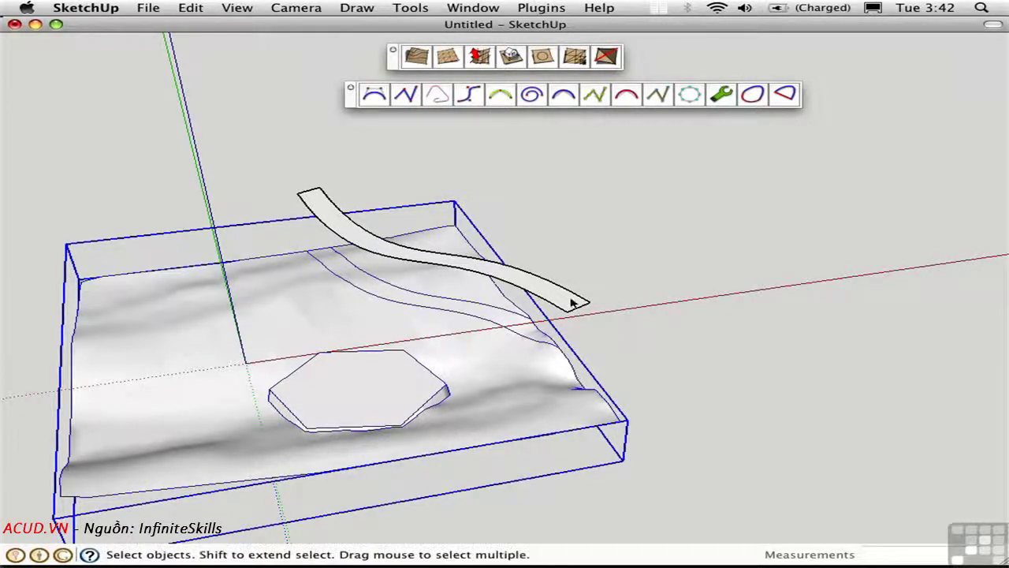
pyautogui.click(580, 306)
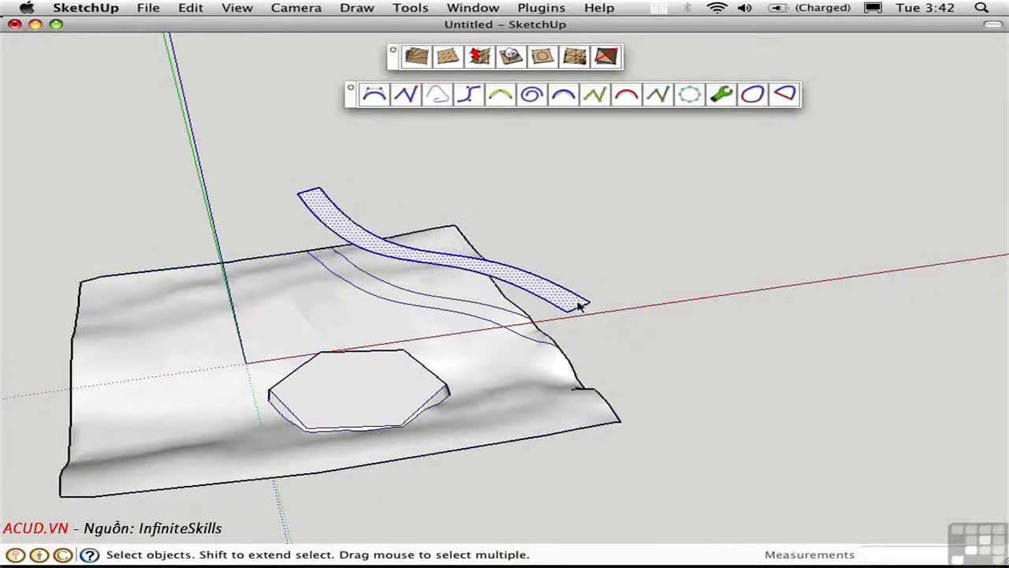
pyautogui.press('Delete')
# Open the terrain group for editing and paint the draped road surface solid black
pyautogui.moveTo(331, 234); pyautogui.dragTo(825, 241, button='middle')
pyautogui.moveTo(505, 289); pyautogui.dragTo(536, 227, button='middle')
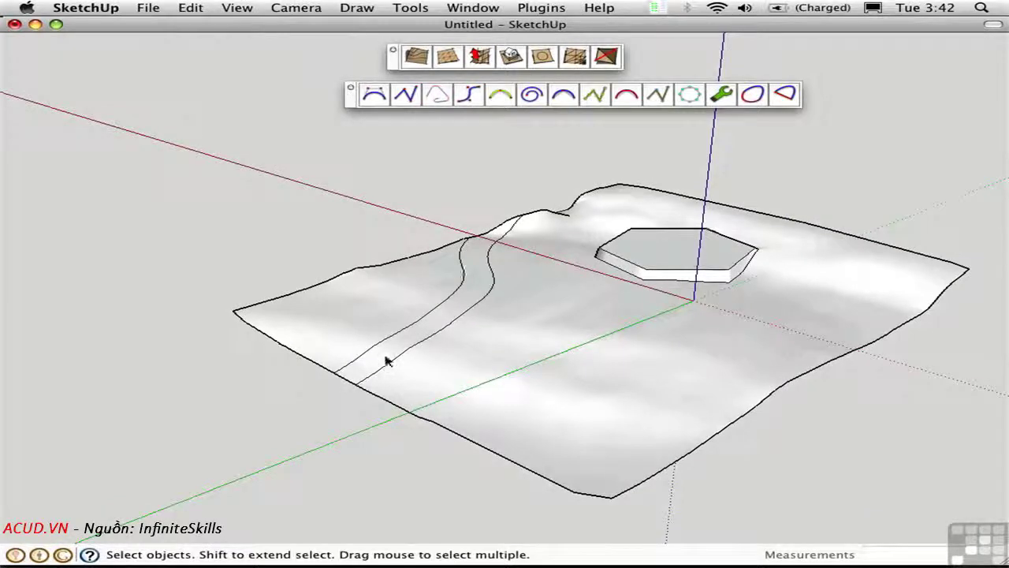
pyautogui.click(461, 362)
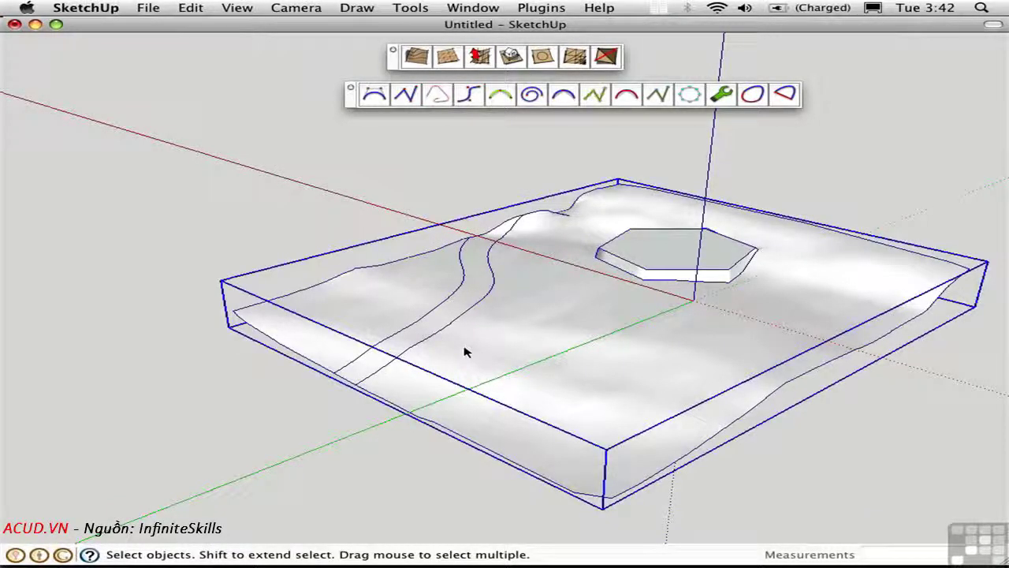
pyautogui.doubleClick(465, 353)
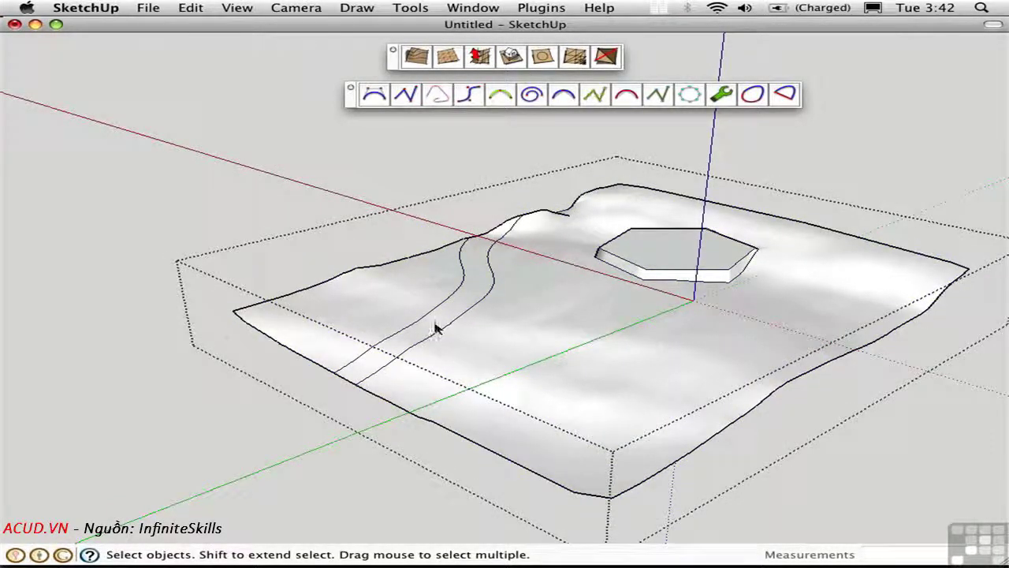
pyautogui.click(437, 329)
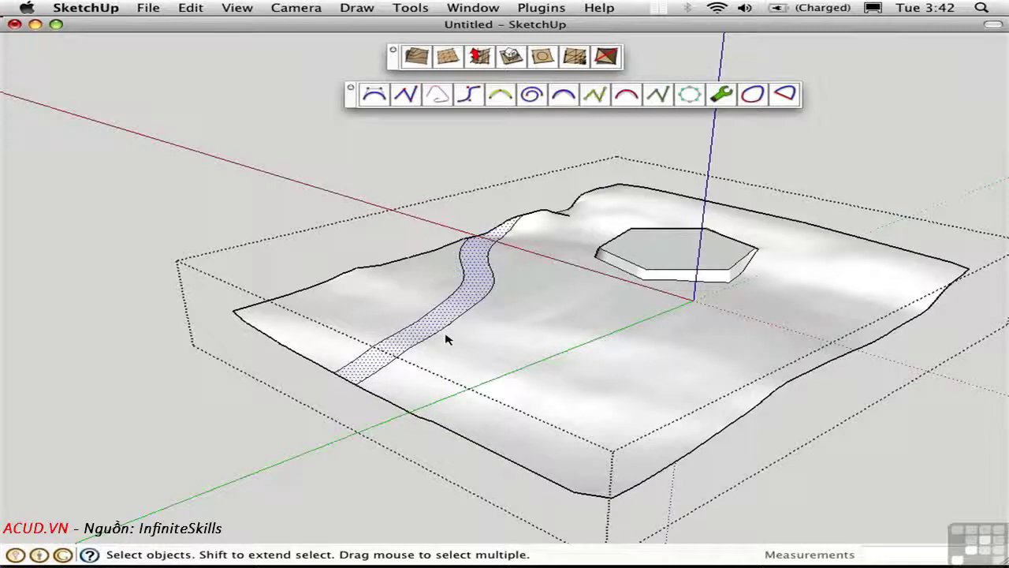
pyautogui.press('b')
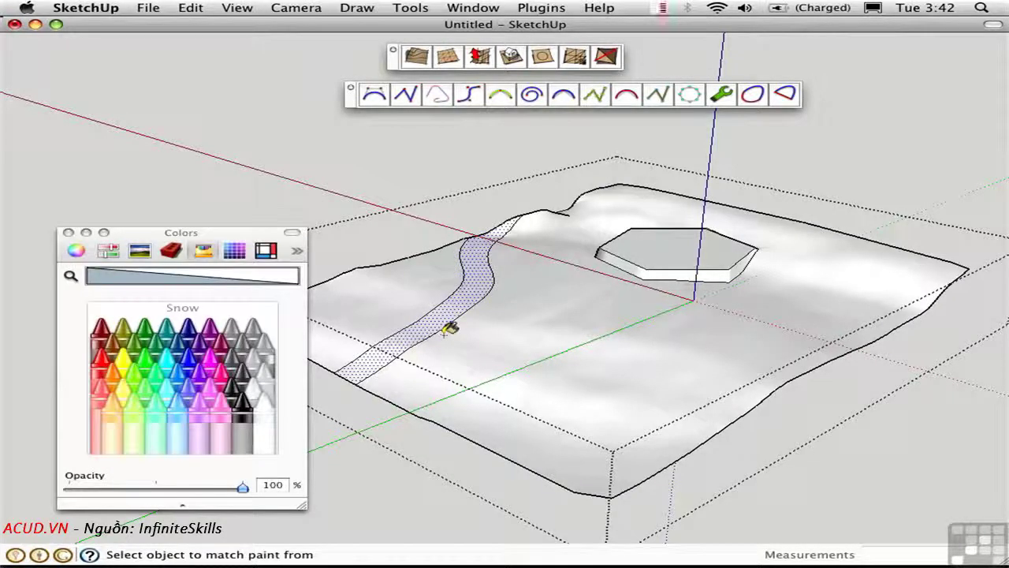
pyautogui.keyDown('super'); pyautogui.click(318, 331); pyautogui.keyUp('super')
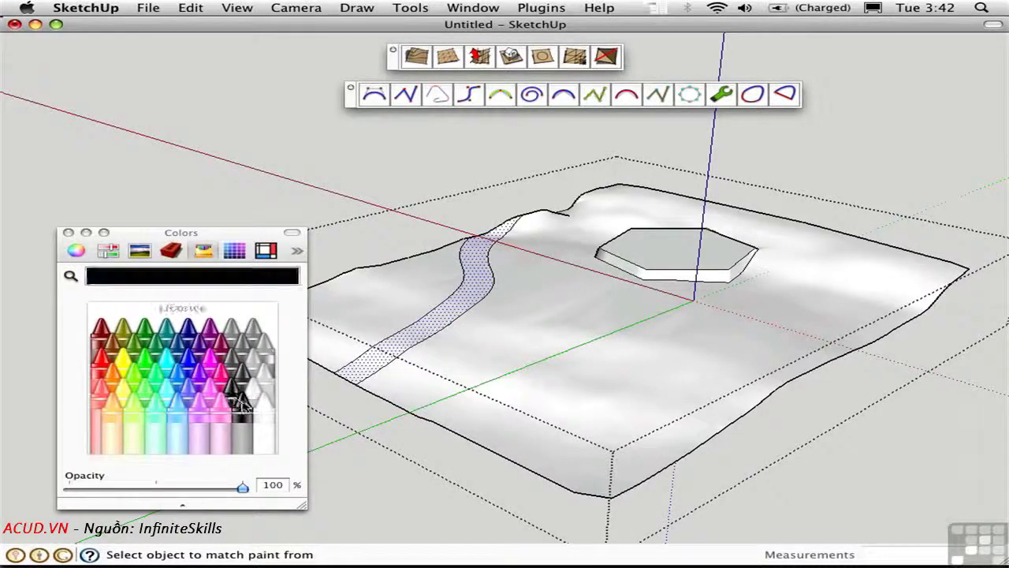
pyautogui.click(438, 312)
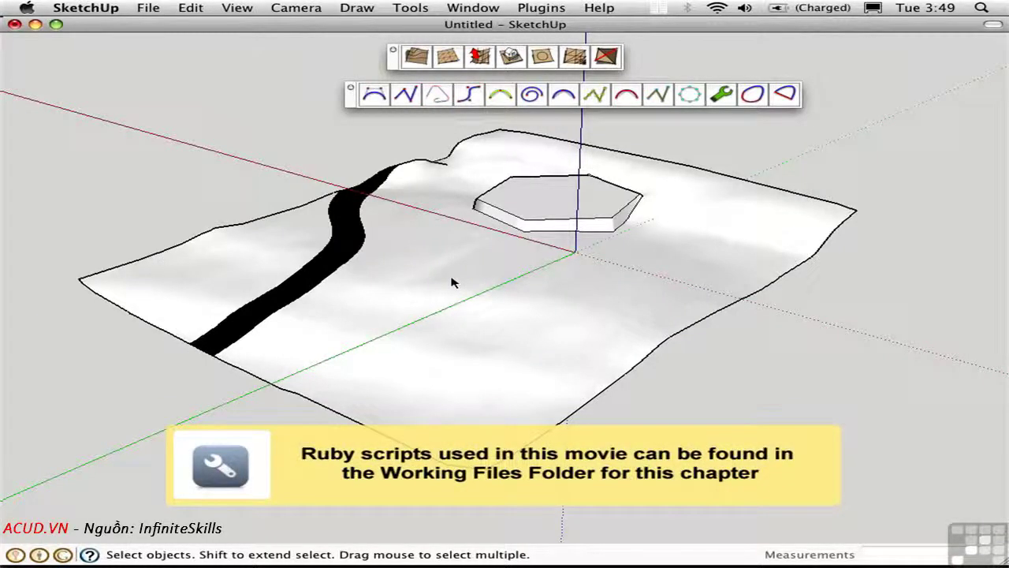
# Apply Color by Z to the terrain on both sides of the road, with highest color RGB 255, 0, 0 and lowest color R and G 0
pyautogui.click(502, 286)
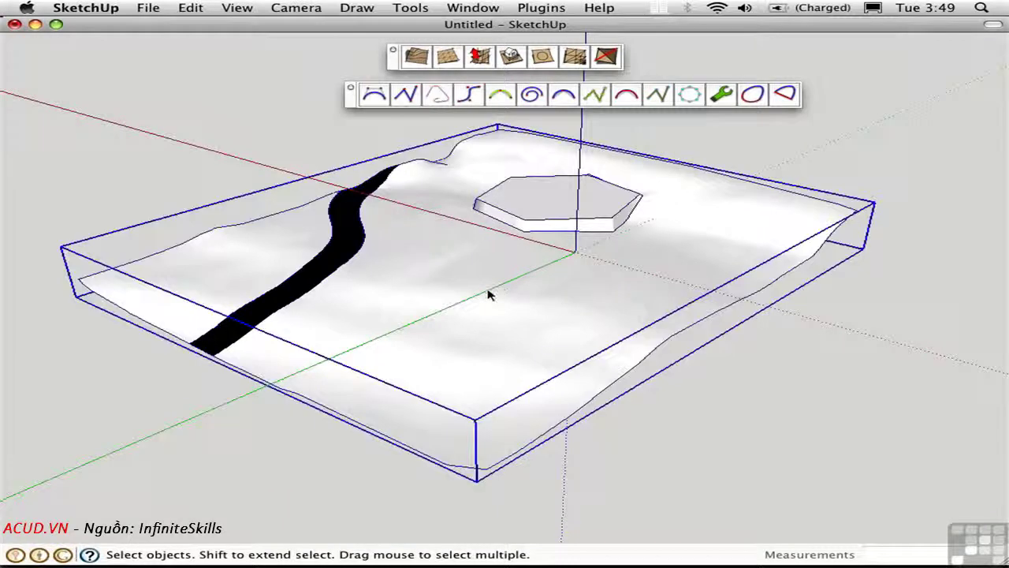
pyautogui.doubleClick(490, 294)
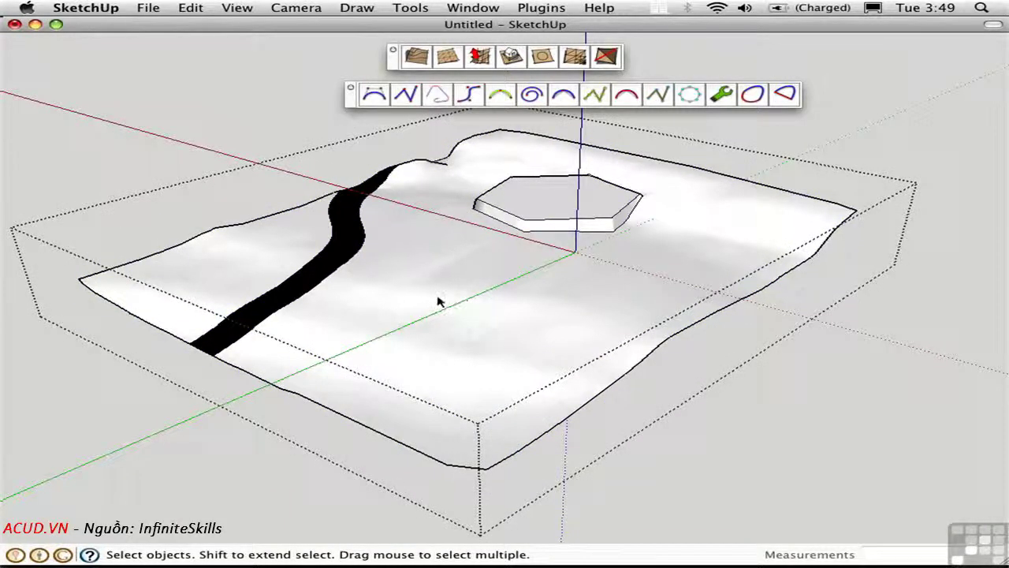
pyautogui.click(434, 250)
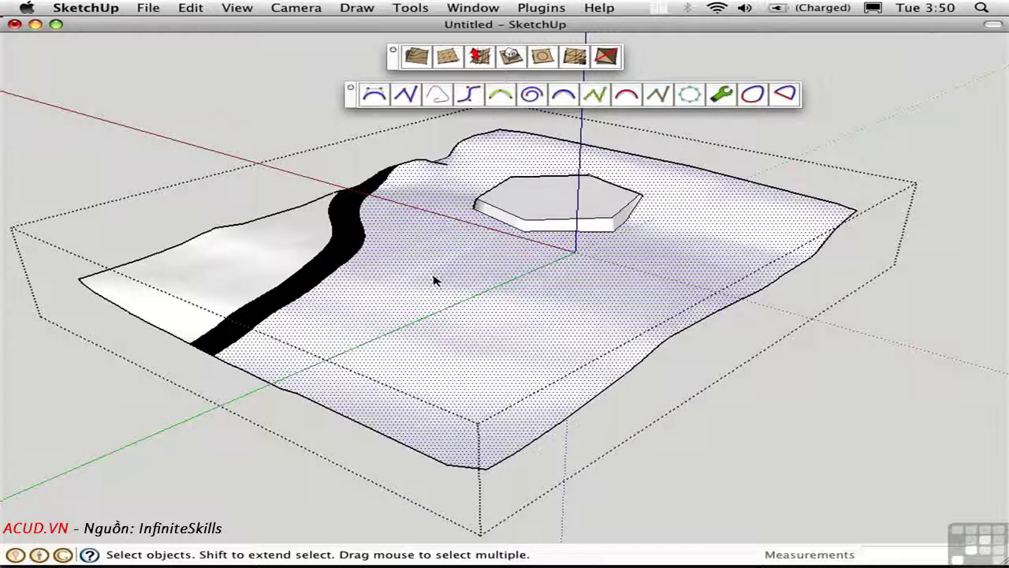
pyautogui.keyDown('shift'); pyautogui.click(246, 260); pyautogui.keyUp('shift')
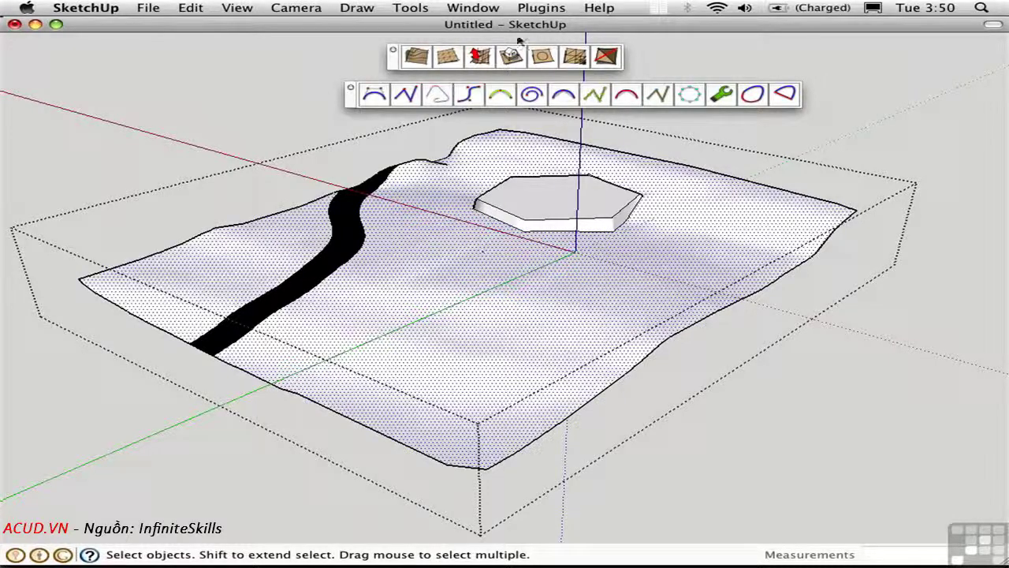
pyautogui.click(533, 8)
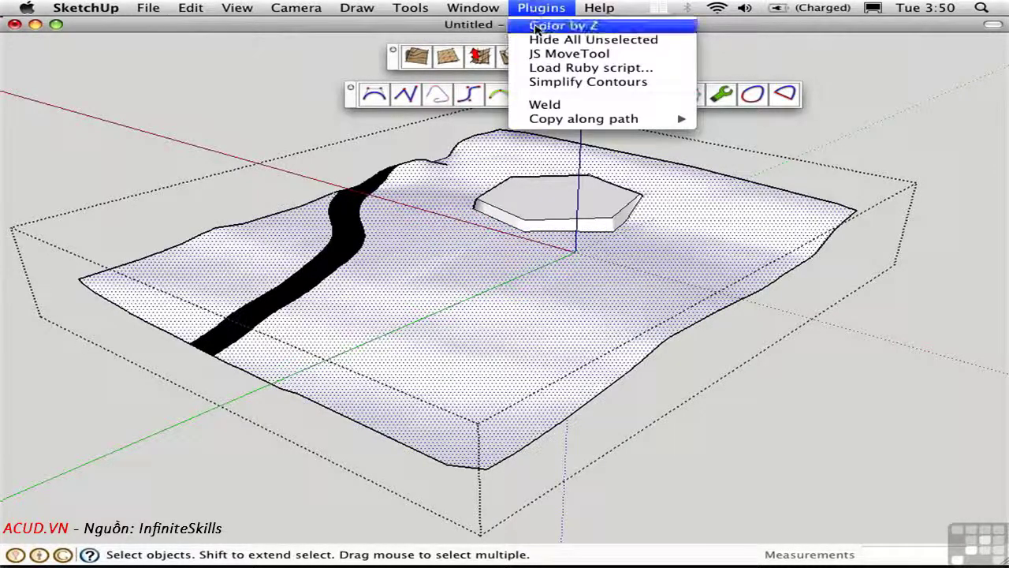
pyautogui.click(536, 30)
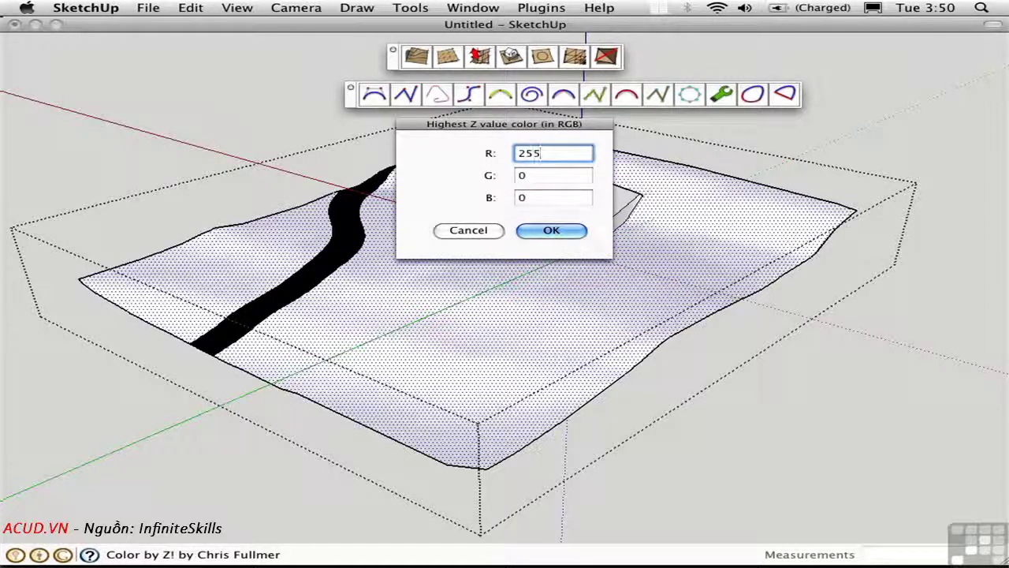
pyautogui.click(551, 231)
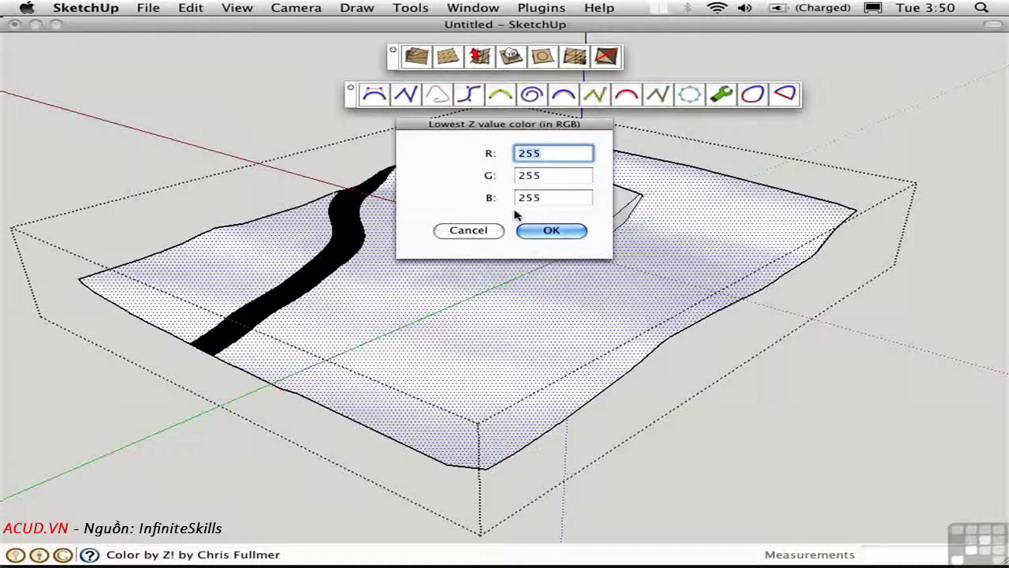
pyautogui.write('0')
pyautogui.press('Tab')
pyautogui.write('0')
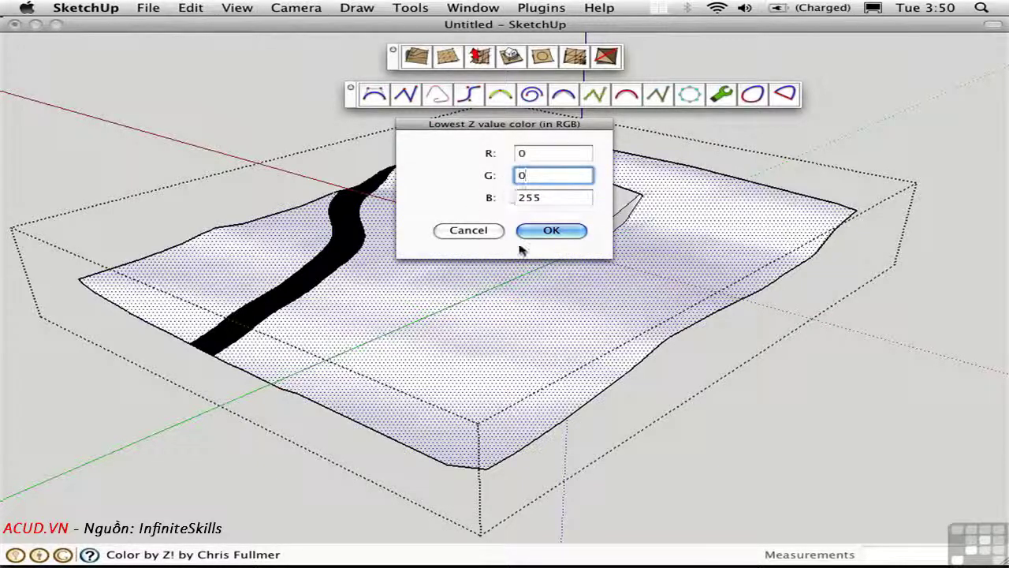
pyautogui.click(556, 232)
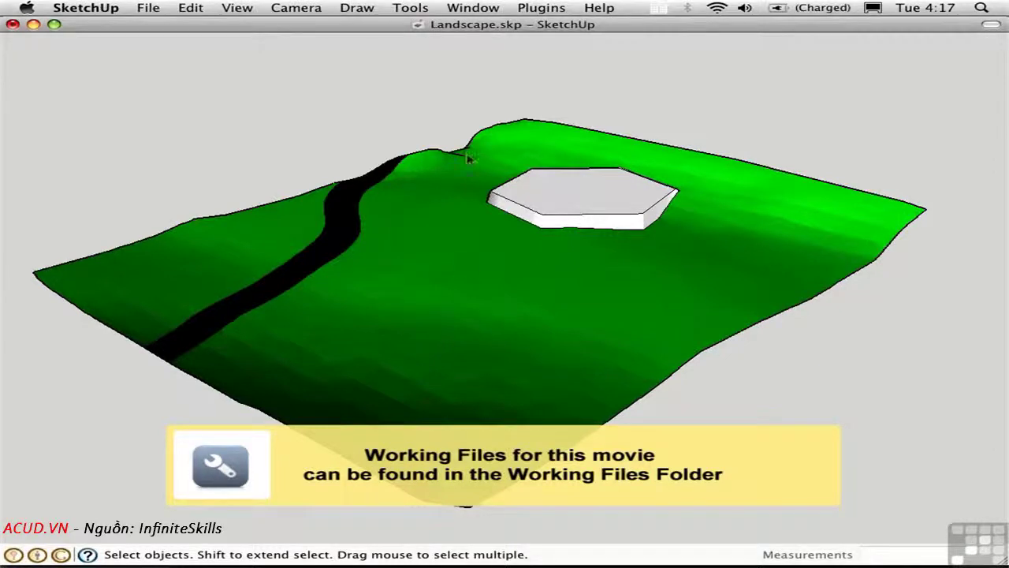
# Place a Tree_2D_Schematic_Aspen component on the dark slope near the terrain's front corner
pyautogui.click(466, 8)
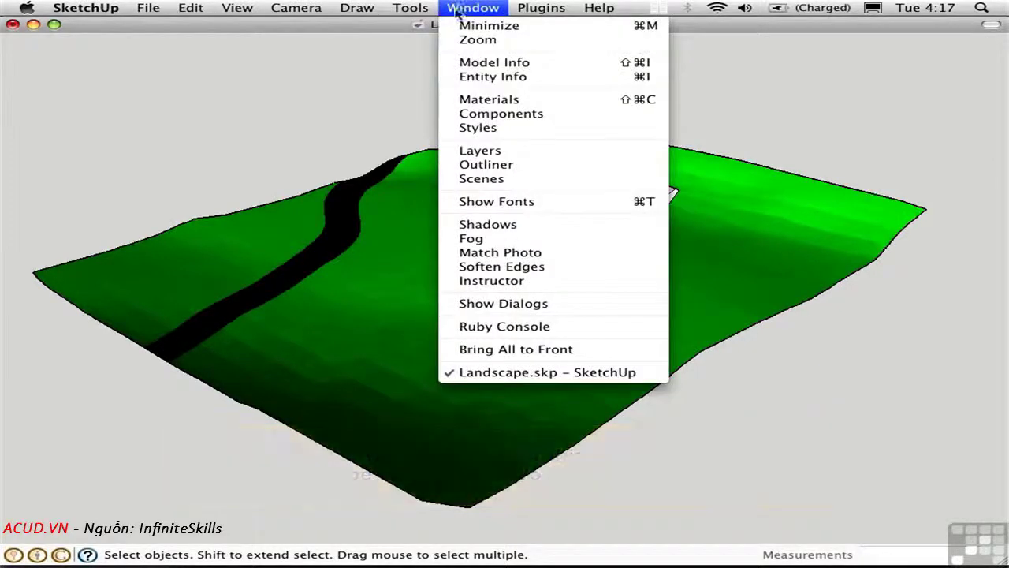
pyautogui.click(470, 115)
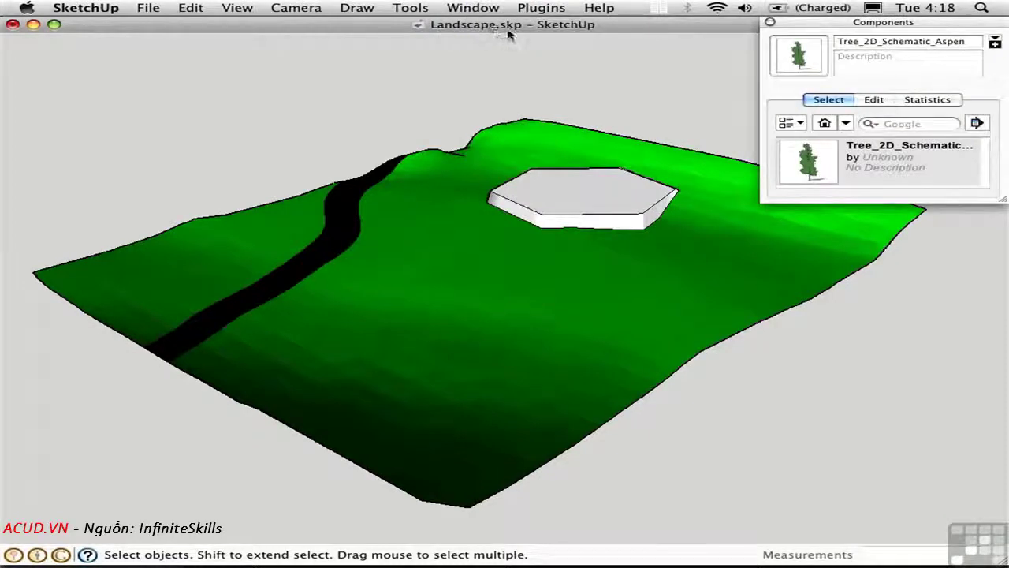
pyautogui.click(809, 173)
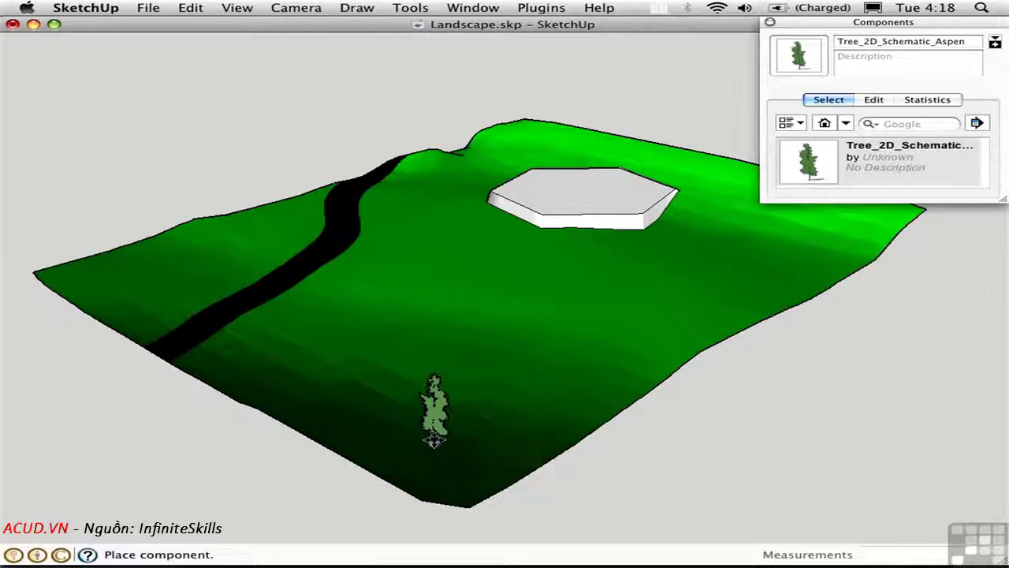
pyautogui.click(434, 440)
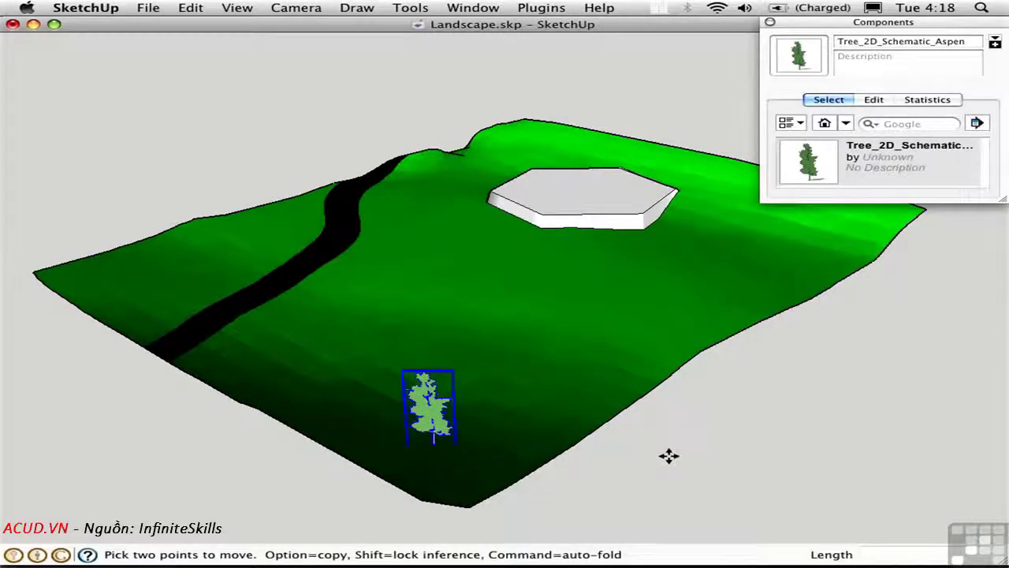
# Place a second Tree_2D_Schematic_Aspen component on the terrain just beside the first tree
pyautogui.moveTo(669, 456); pyautogui.dragTo(486, 358, button='middle')
pyautogui.moveTo(577, 455); pyautogui.dragTo(599, 417, button='middle')
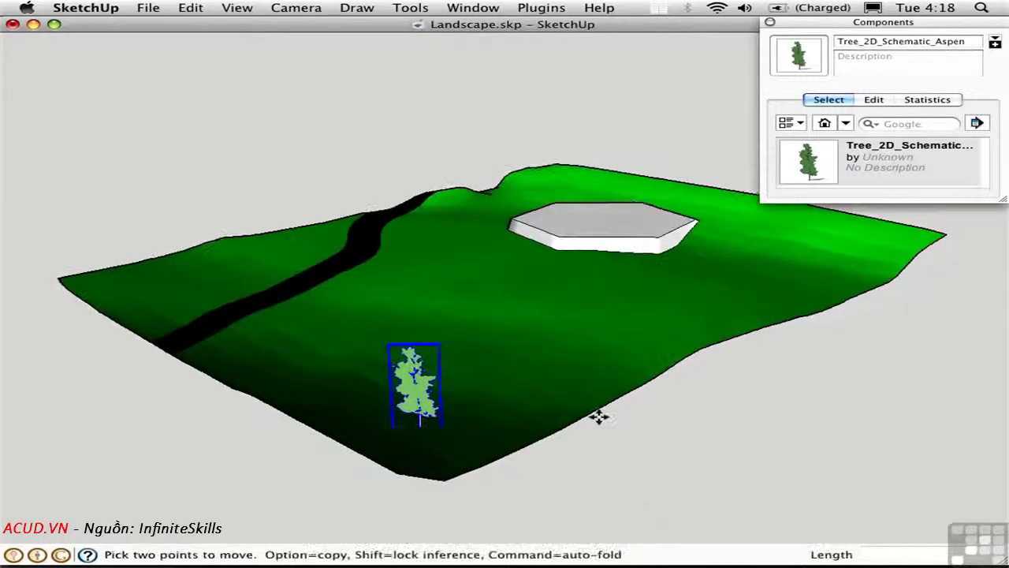
pyautogui.click(812, 172)
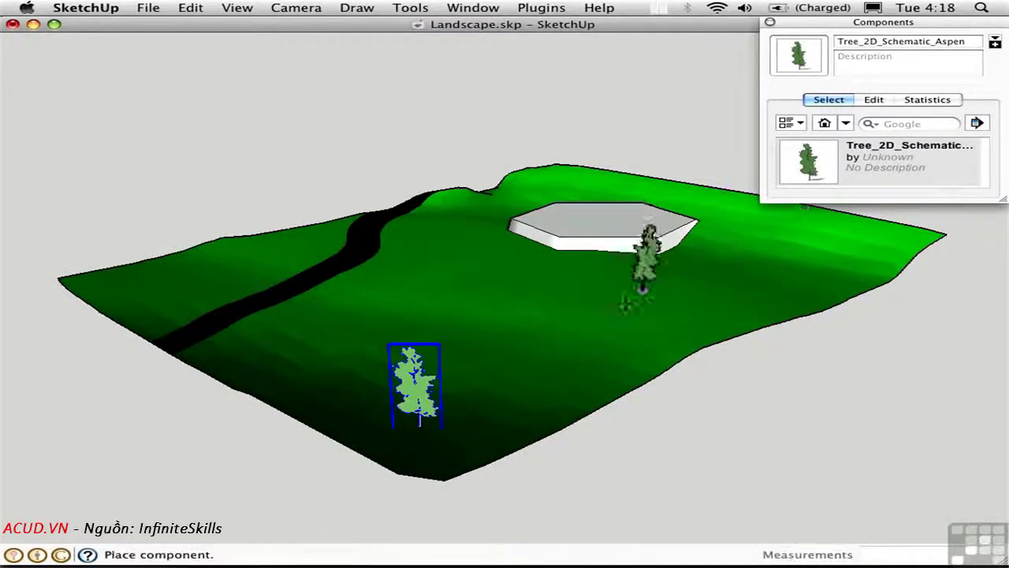
pyautogui.click(486, 398)
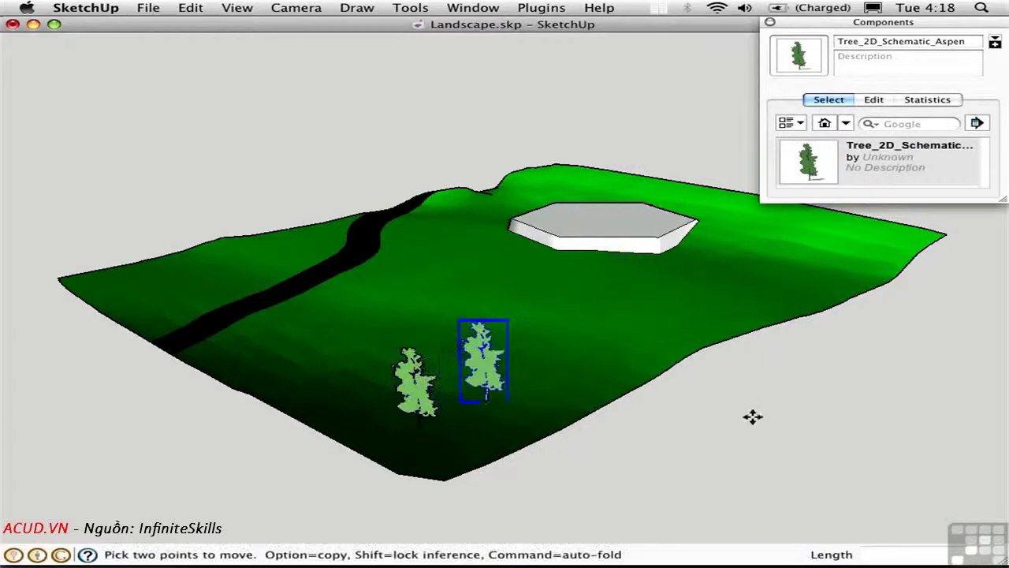
# Delete the second aspen tree, keeping only the first one near the front corner
pyautogui.moveTo(752, 415); pyautogui.dragTo(613, 359, button='middle')
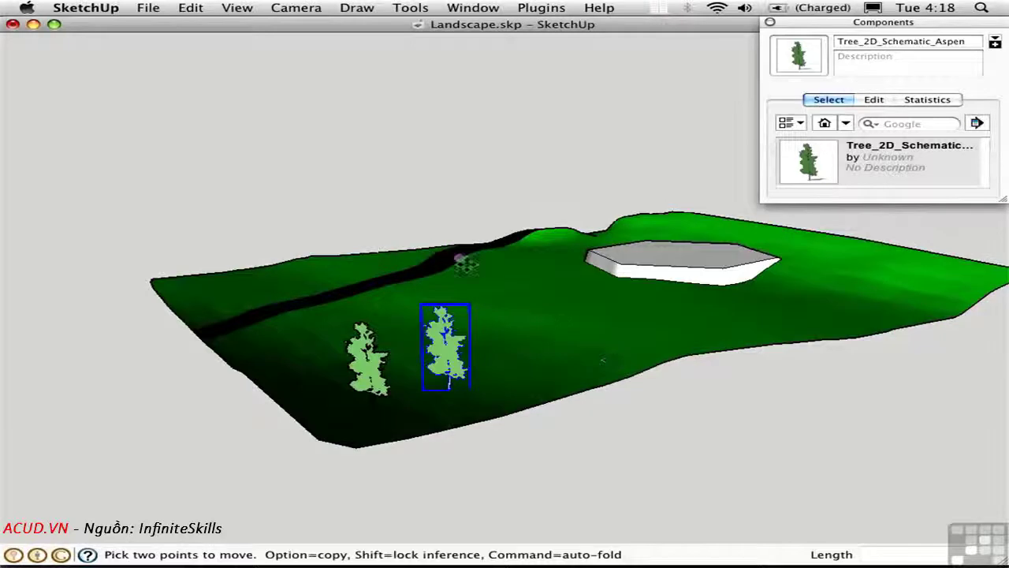
pyautogui.moveTo(462, 259); pyautogui.dragTo(595, 397, button='middle')
pyautogui.press('space')
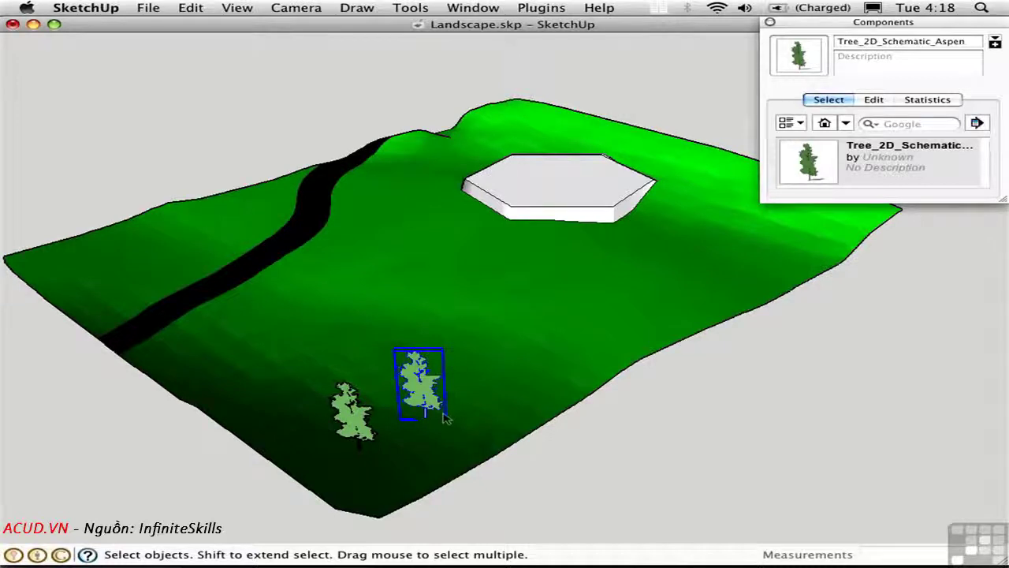
pyautogui.press('Delete')
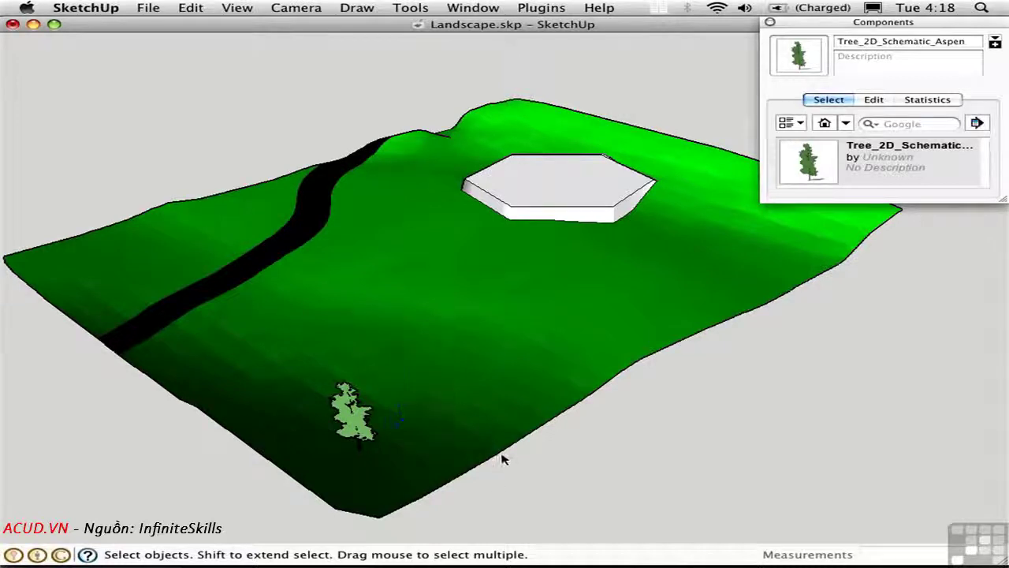
# Move the aspen tree about 48' 10" toward the hexagonal pad and copy it about 21' 6" to a spot in front of the pad
pyautogui.moveTo(420, 360); pyautogui.dragTo(496, 363, button='middle')
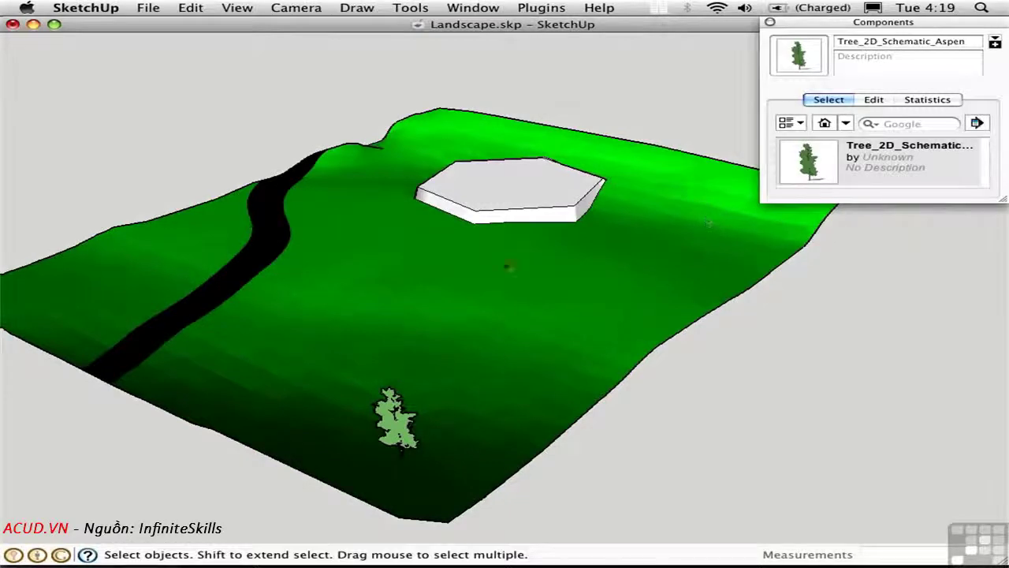
pyautogui.click(386, 422)
pyautogui.press('m')
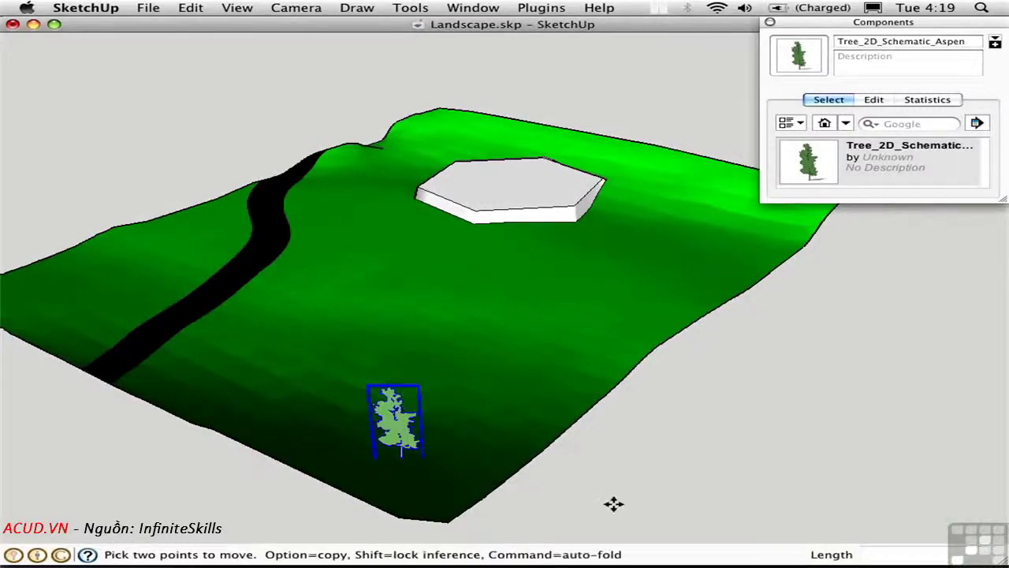
pyautogui.click(612, 505)
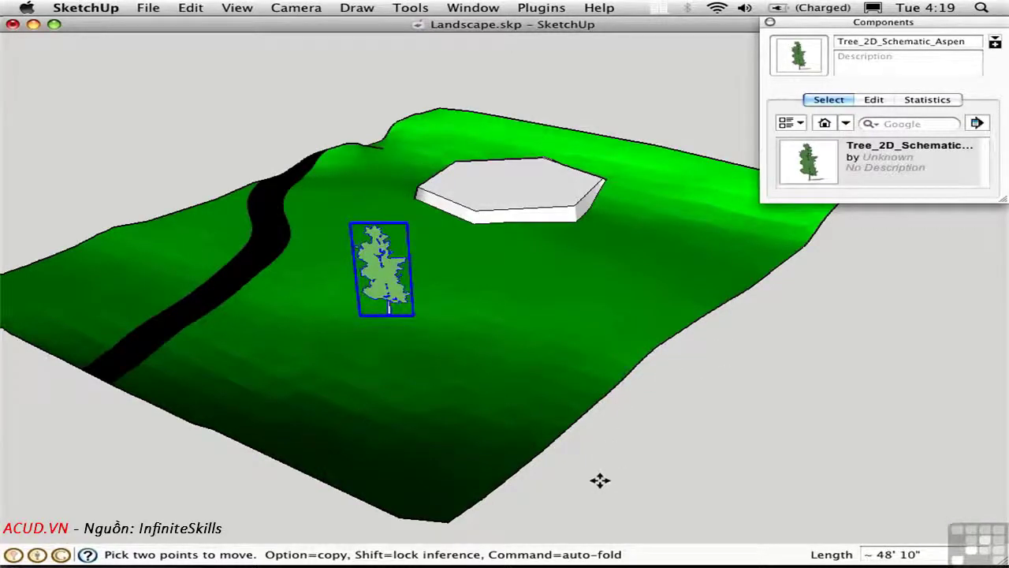
pyautogui.press('alt')
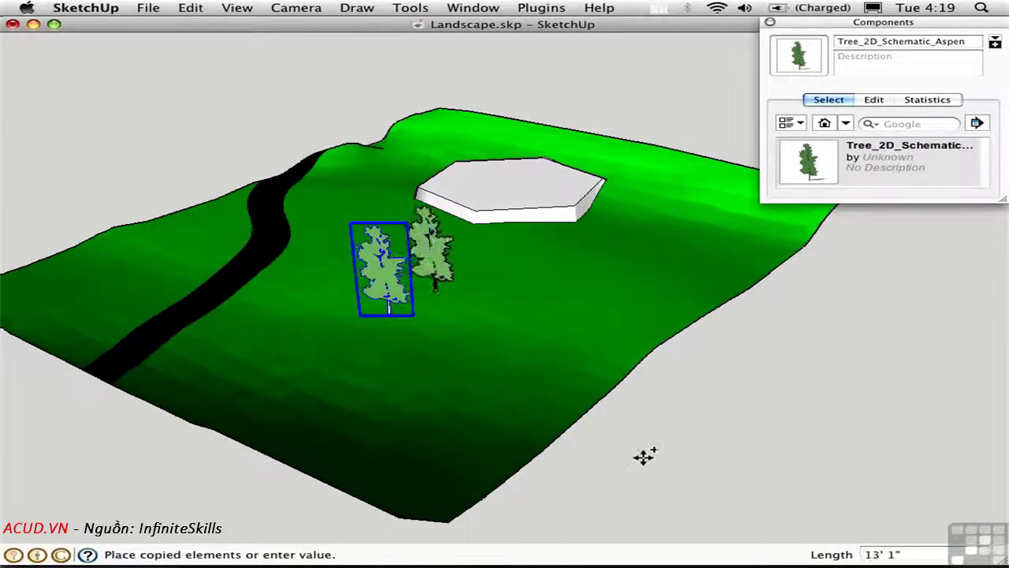
pyautogui.click(656, 454)
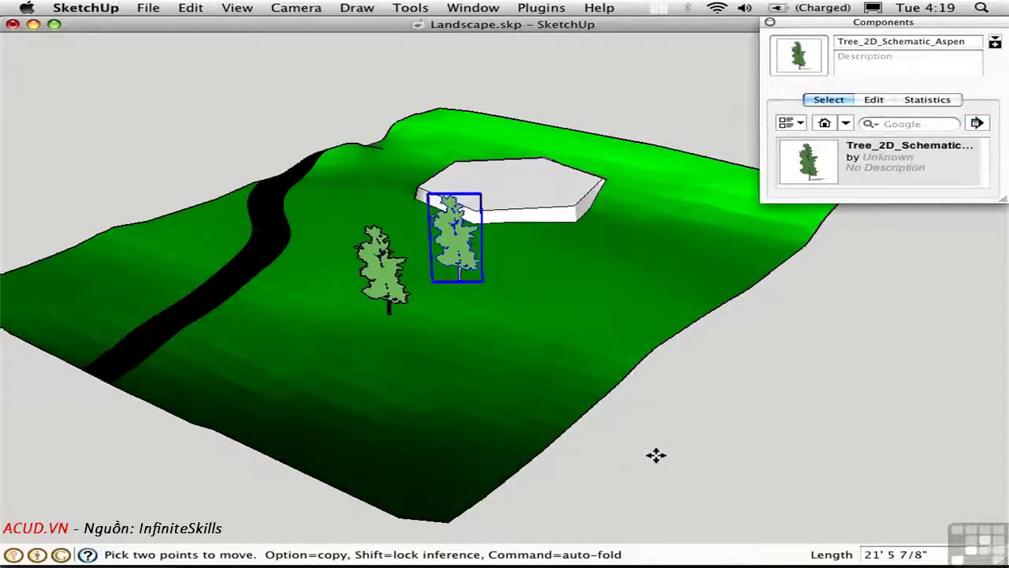
# Multiply the aspen copy 7x into a row, then select all its instances and drop them onto the terrain at intersection
pyautogui.write('7x')
pyautogui.press('Return')
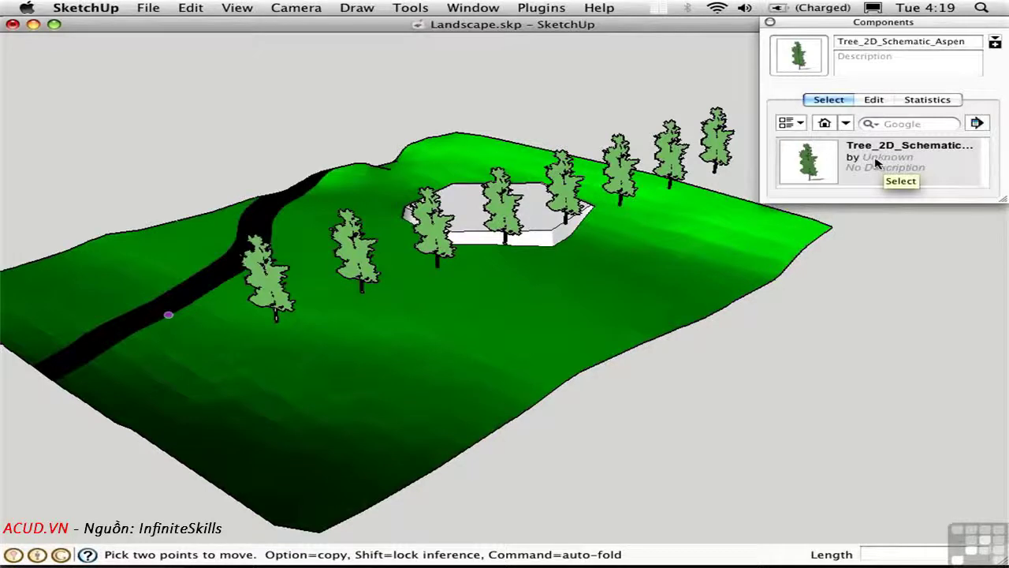
pyautogui.rightClick(877, 162)
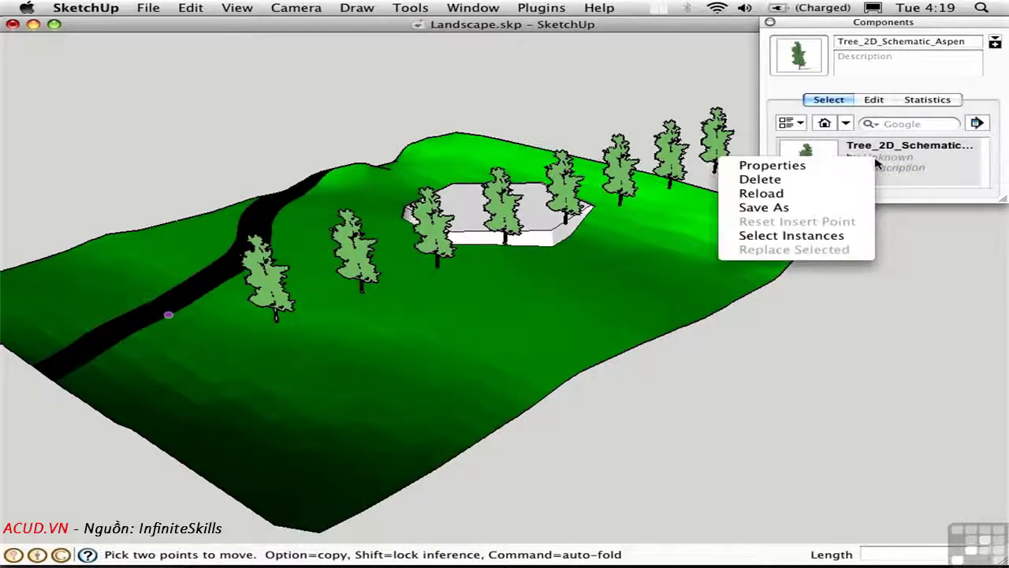
pyautogui.click(837, 236)
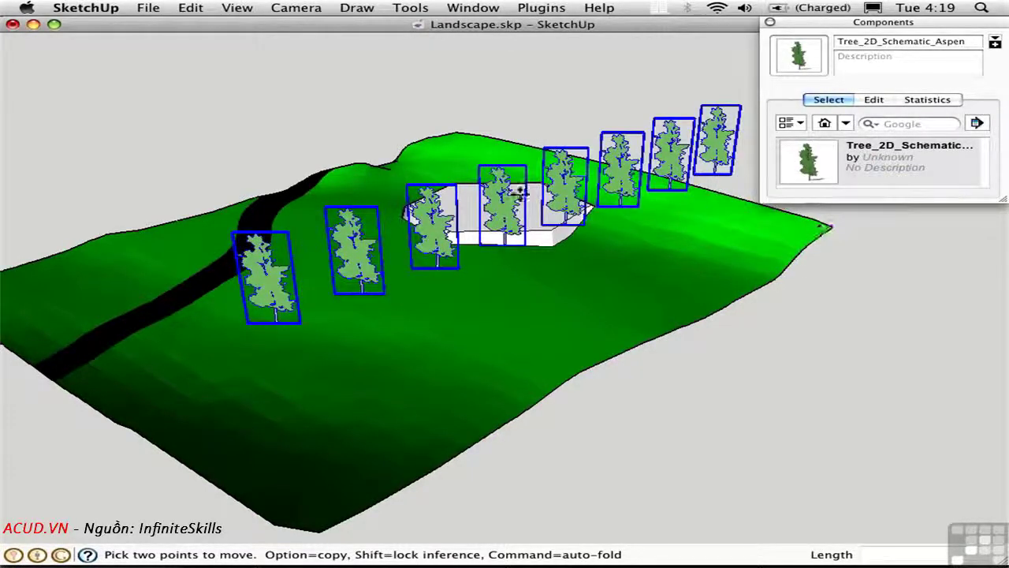
pyautogui.rightClick(563, 171)
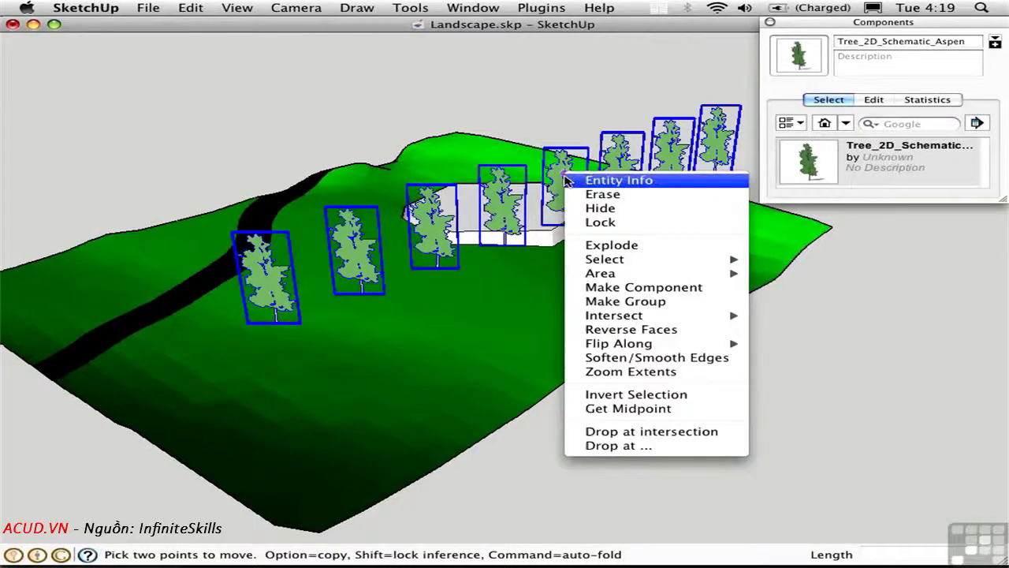
pyautogui.click(605, 433)
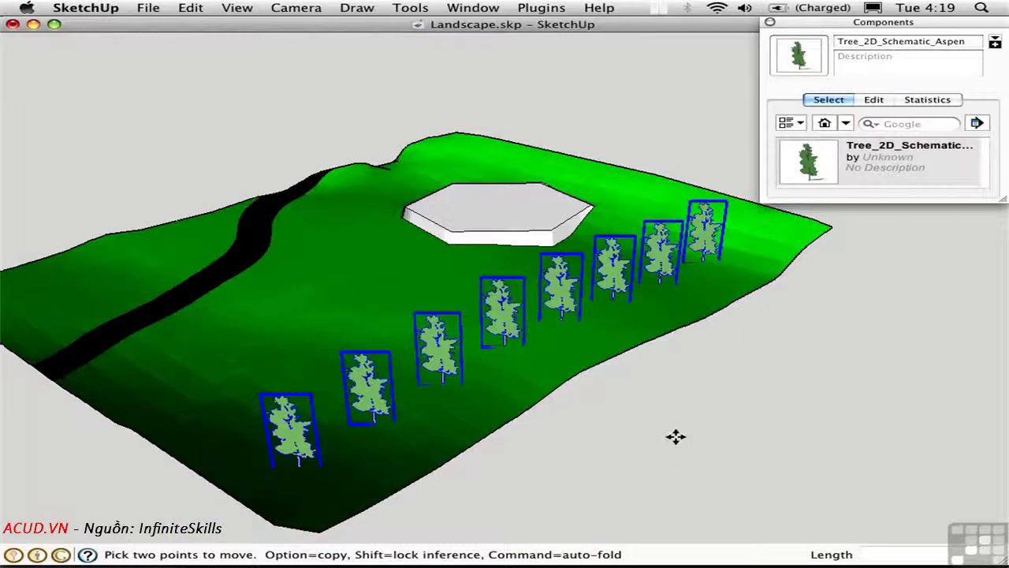
pyautogui.press('space')
pyautogui.click(675, 440)
pyautogui.moveTo(795, 449)
pyautogui.mouseDown(button='middle')
pyautogui.moveTo(671, 336)
pyautogui.moveTo(556, 289)
pyautogui.moveTo(345, 257)
pyautogui.moveTo(371, 269)
pyautogui.moveTo(358, 265)
pyautogui.moveTo(482, 271)
pyautogui.moveTo(741, 425)
pyautogui.moveTo(721, 411)
pyautogui.mouseUp(button='middle')
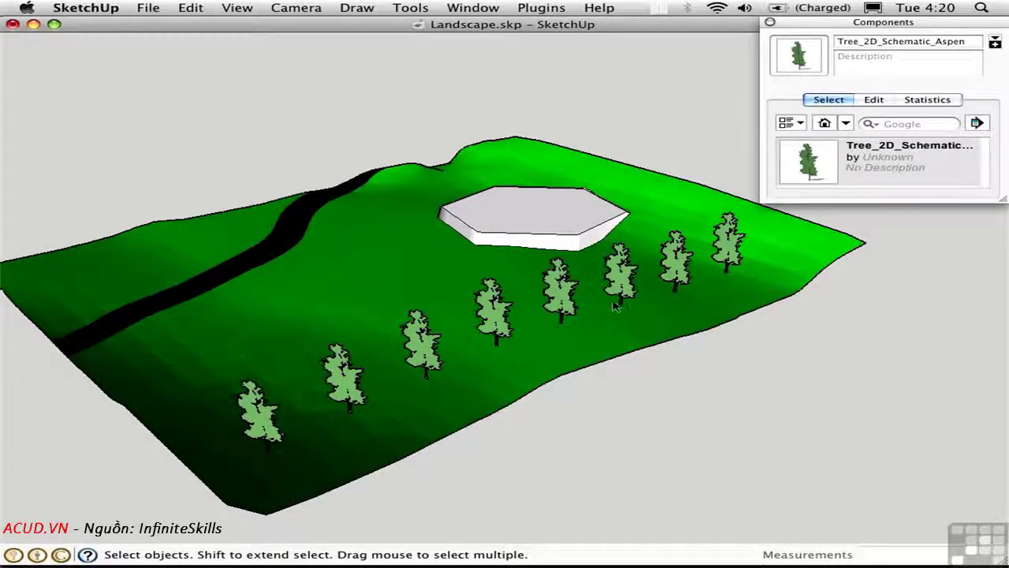
# Draw a 12-sided circle centered on top of the hexagonal pad and delete its face, keeping only the outline
pyautogui.press('c')
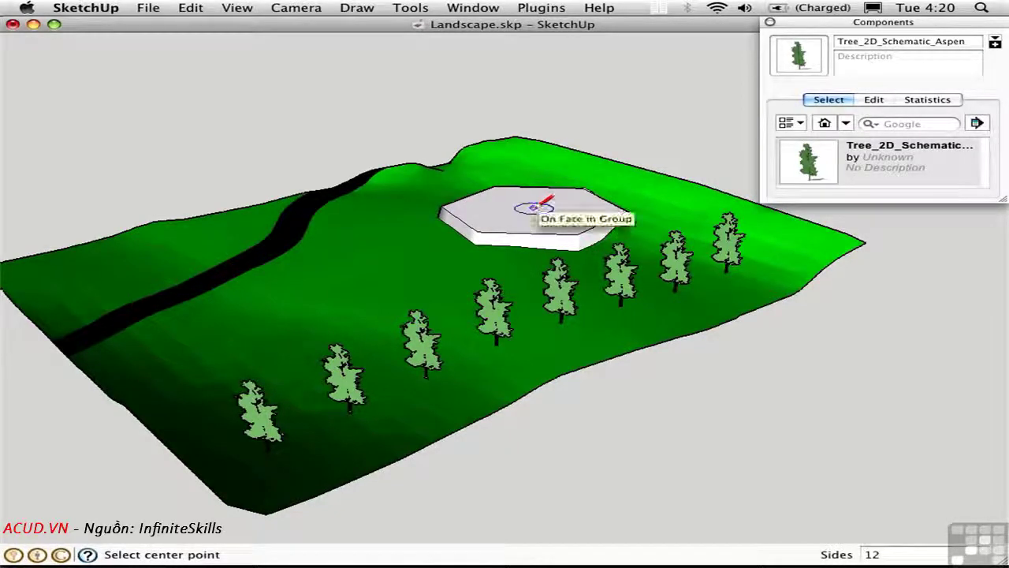
pyautogui.click(533, 209)
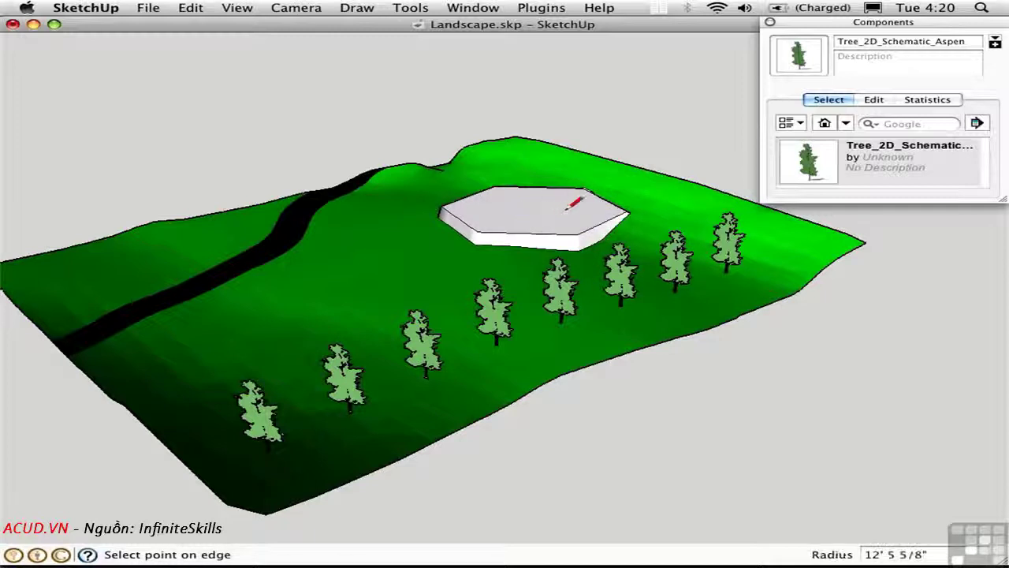
pyautogui.click(602, 209)
pyautogui.press('space')
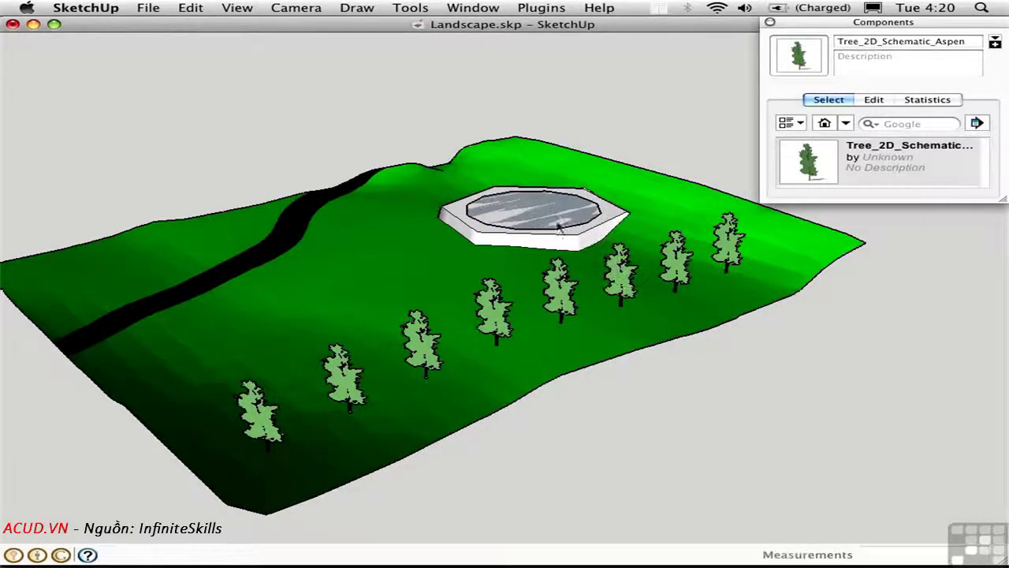
pyautogui.click(561, 226)
pyautogui.press('Delete')
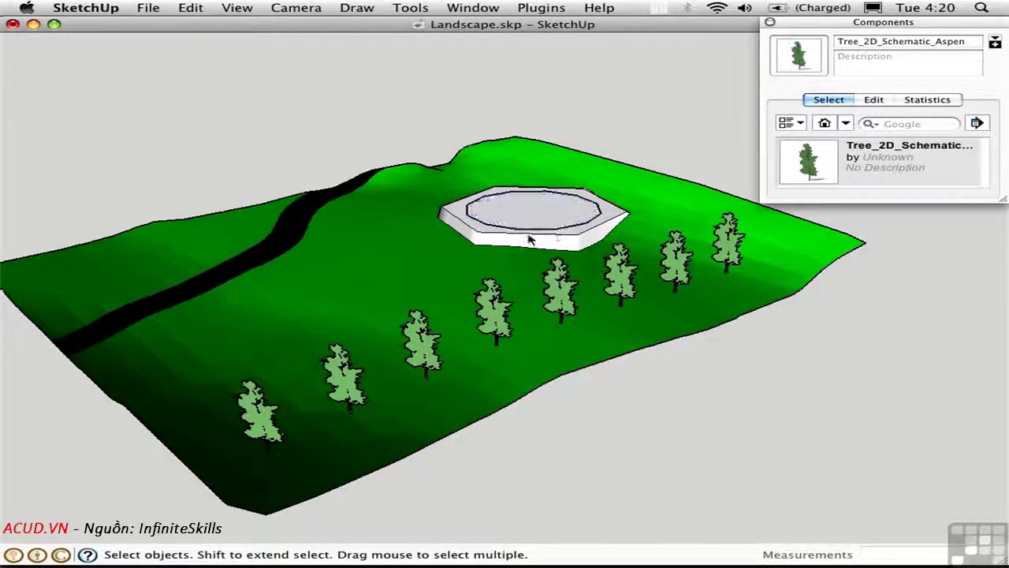
# Copy an aspen tree from the row to the path nodes of the circle on the pad
pyautogui.moveTo(533, 234); pyautogui.dragTo(466, 212, button='middle')
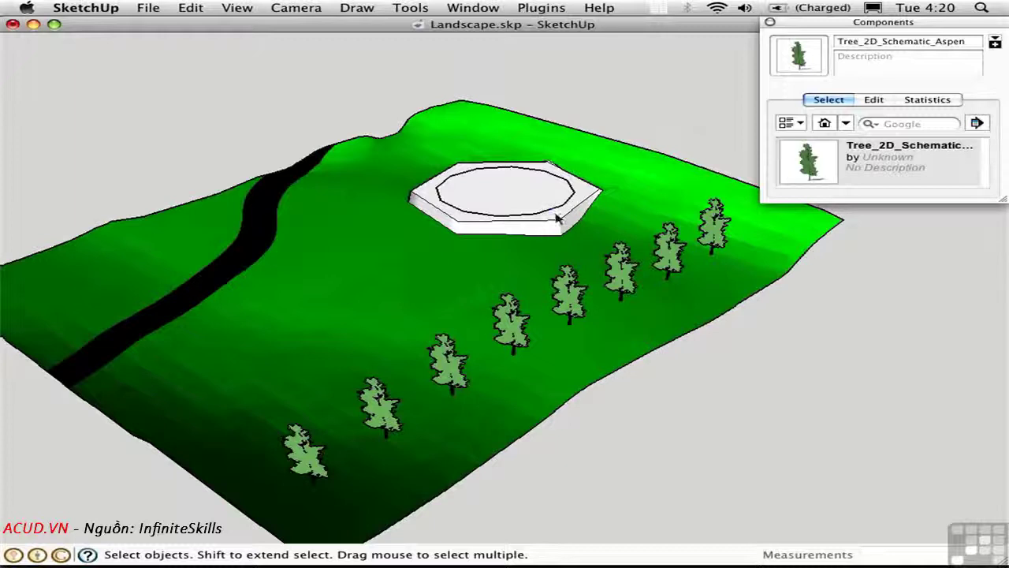
pyautogui.click(563, 203)
pyautogui.click(541, 7)
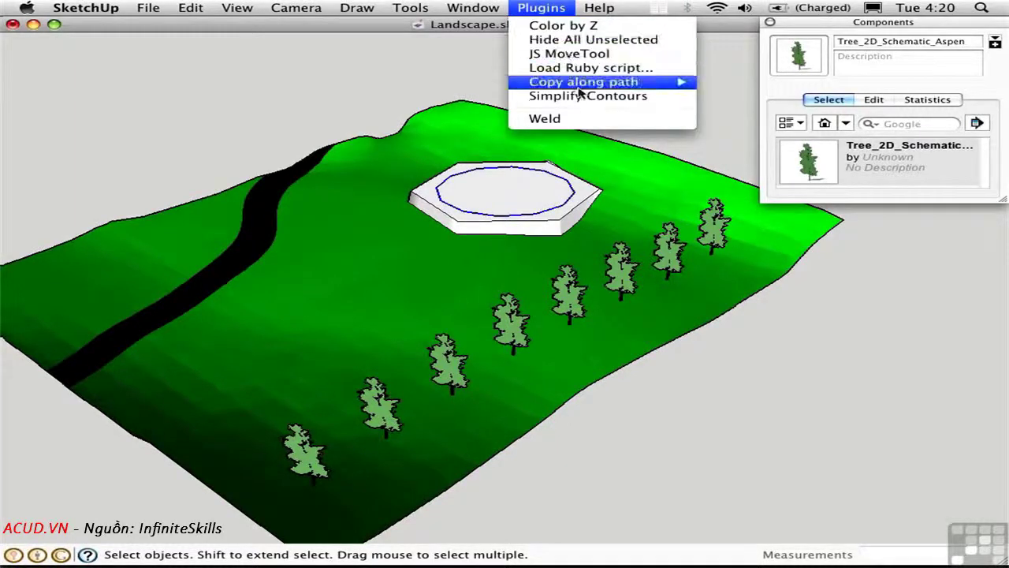
pyautogui.moveTo(581, 92)
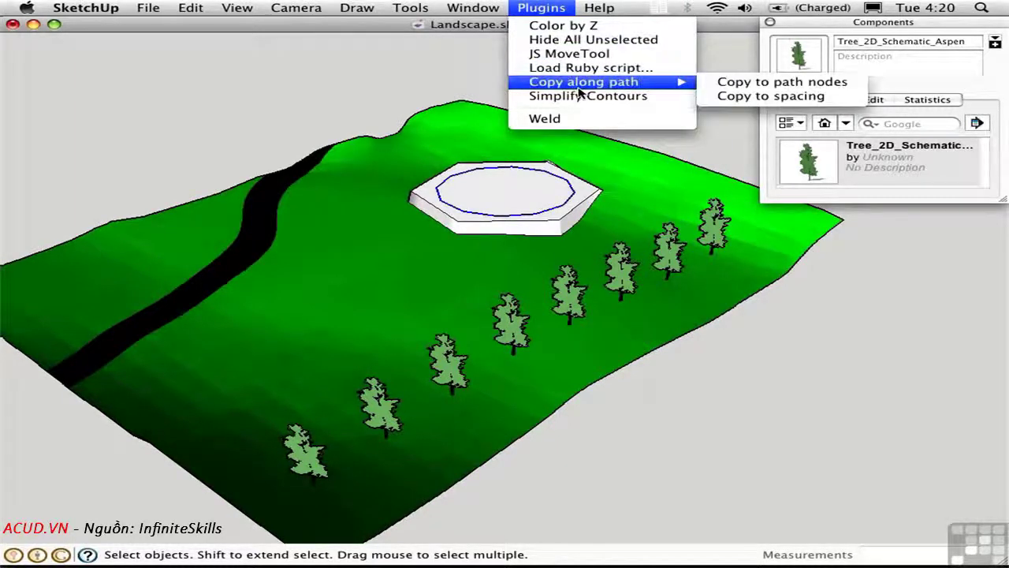
pyautogui.click(710, 83)
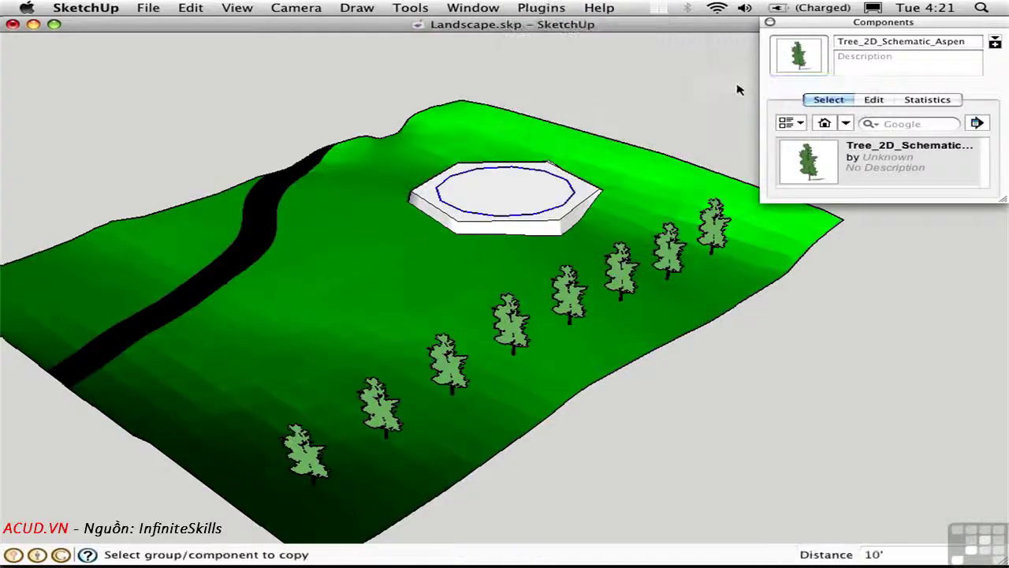
pyautogui.click(714, 231)
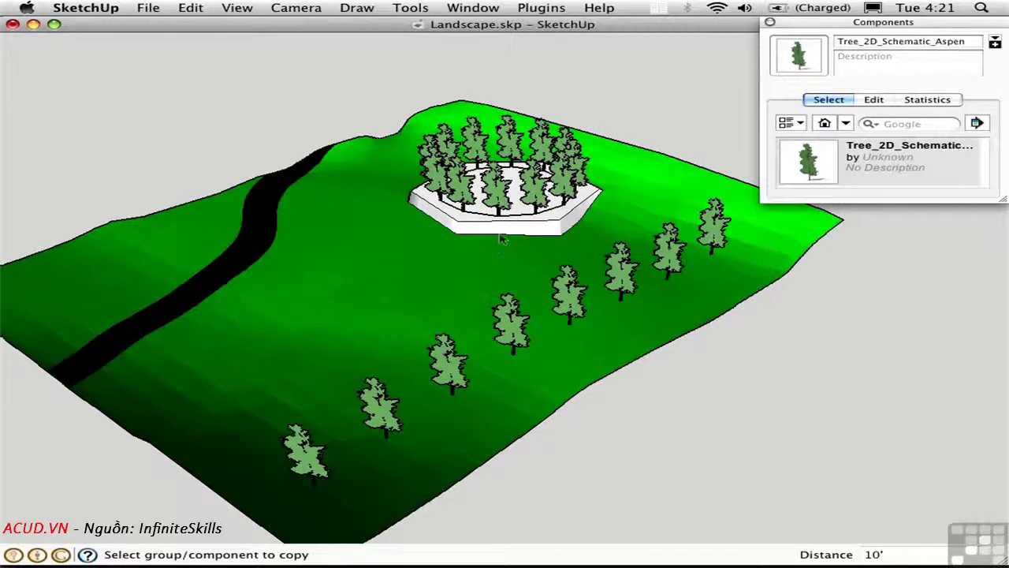
pyautogui.moveTo(502, 239)
pyautogui.mouseDown(button='middle')
pyautogui.moveTo(309, 156)
pyautogui.moveTo(413, 187)
pyautogui.moveTo(481, 228)
pyautogui.moveTo(485, 245)
pyautogui.mouseUp(button='middle')
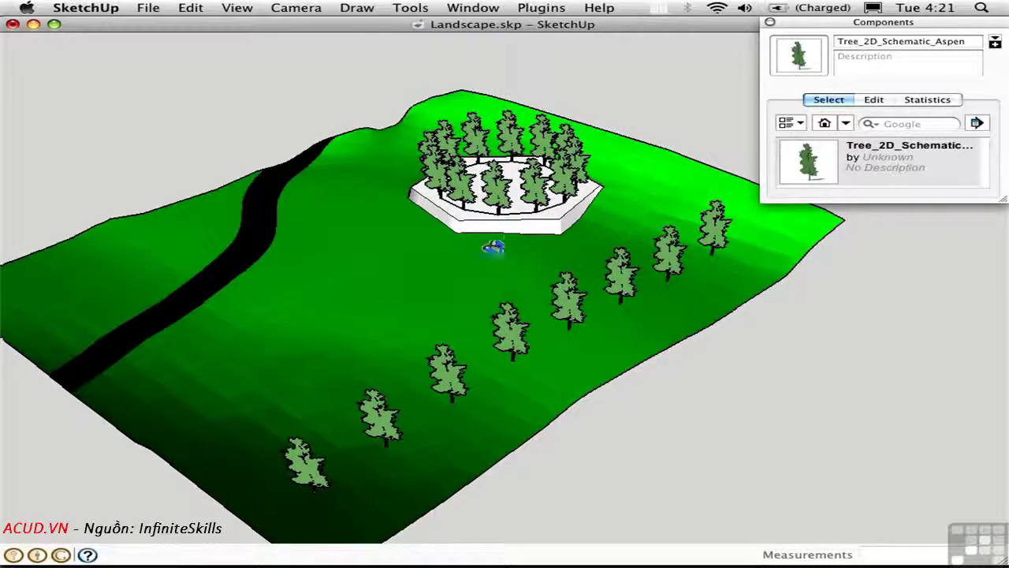
pyautogui.press('space')
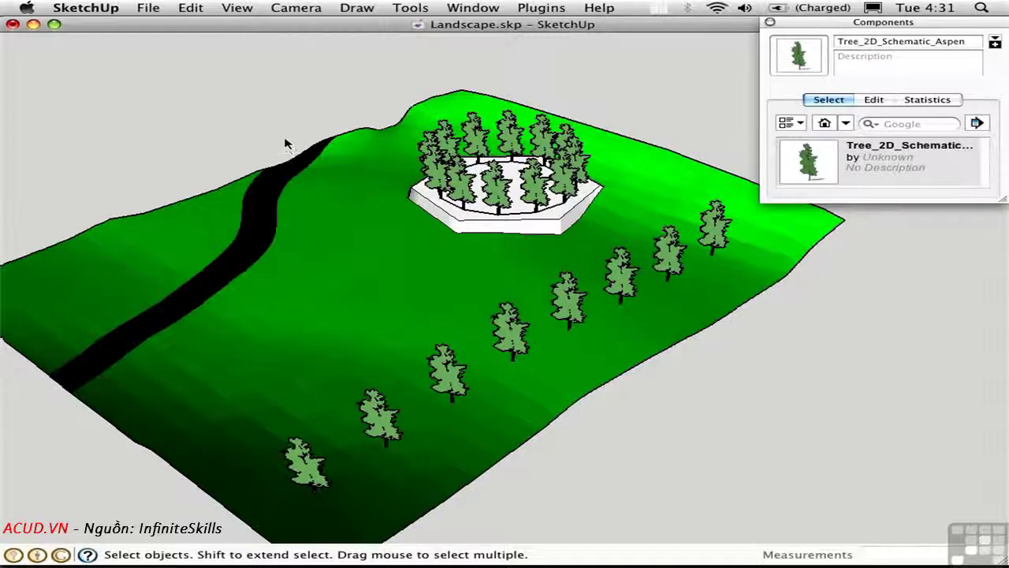
# Start the Component Spray Tool with Tree_2D_Schematic_Aspen as Component 1 and Circle as the spray shape
pyautogui.click(352, 7)
pyautogui.moveTo(504, 178)
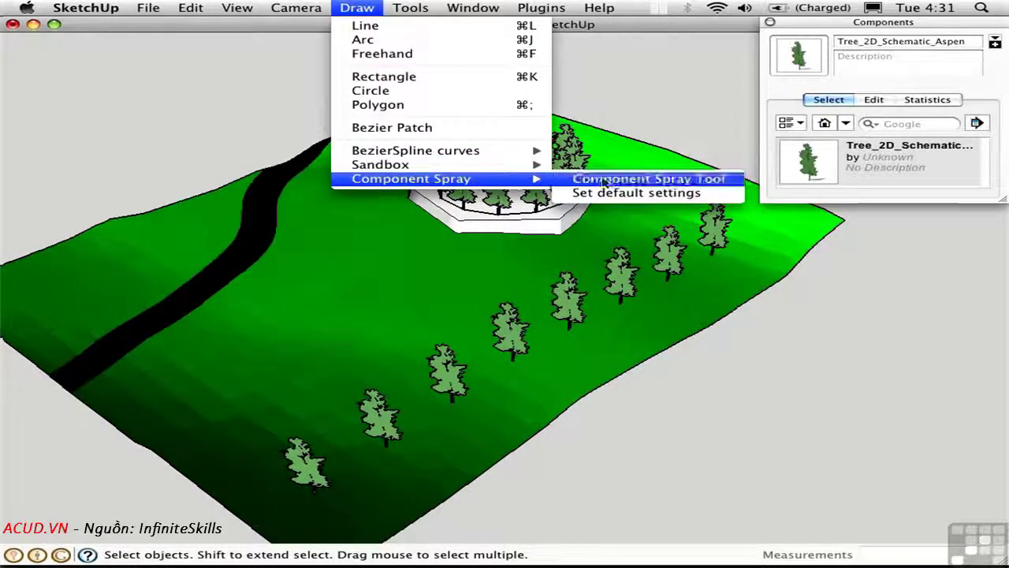
pyautogui.click(631, 179)
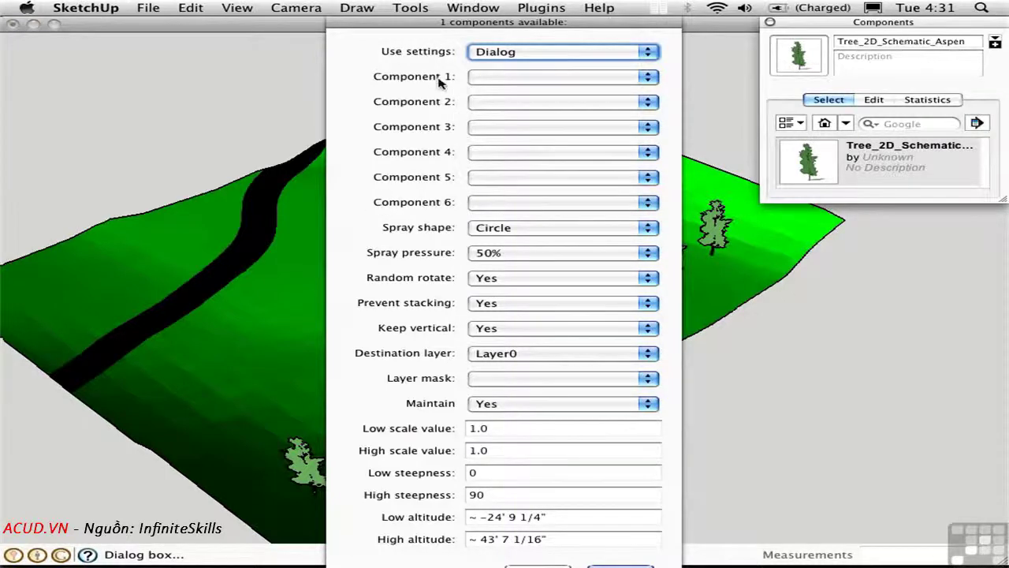
pyautogui.click(511, 79)
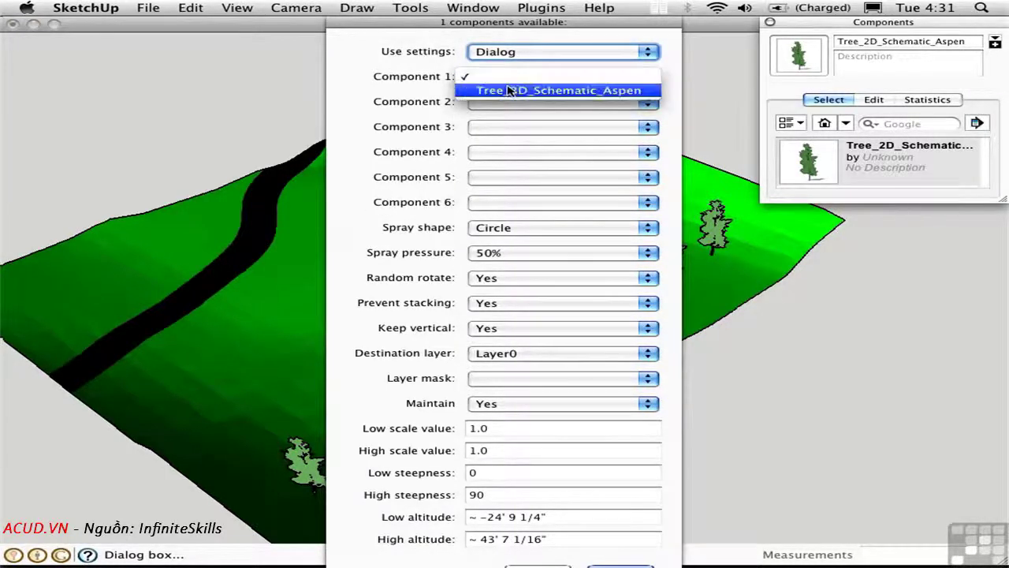
pyautogui.click(510, 90)
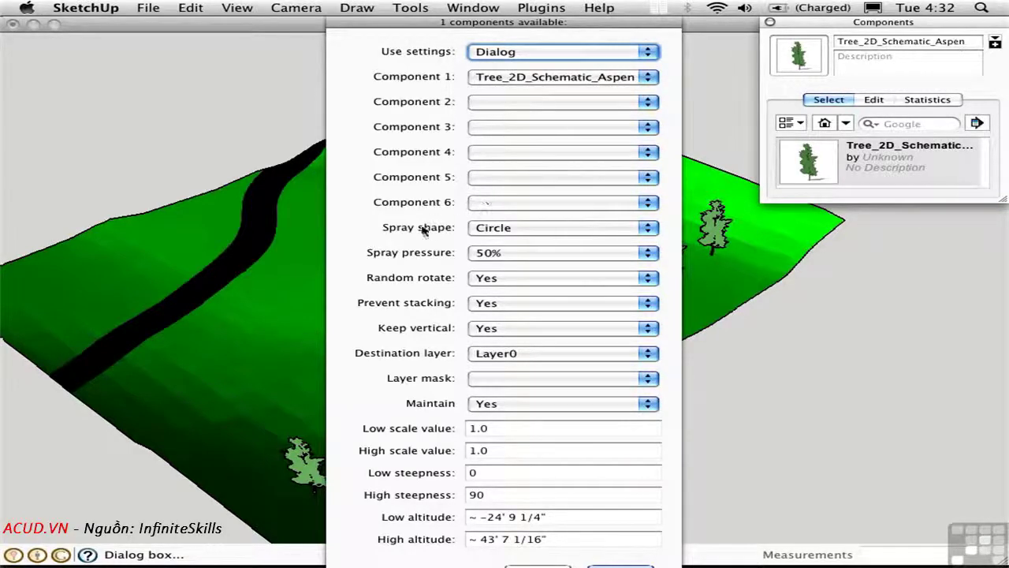
pyautogui.click(505, 229)
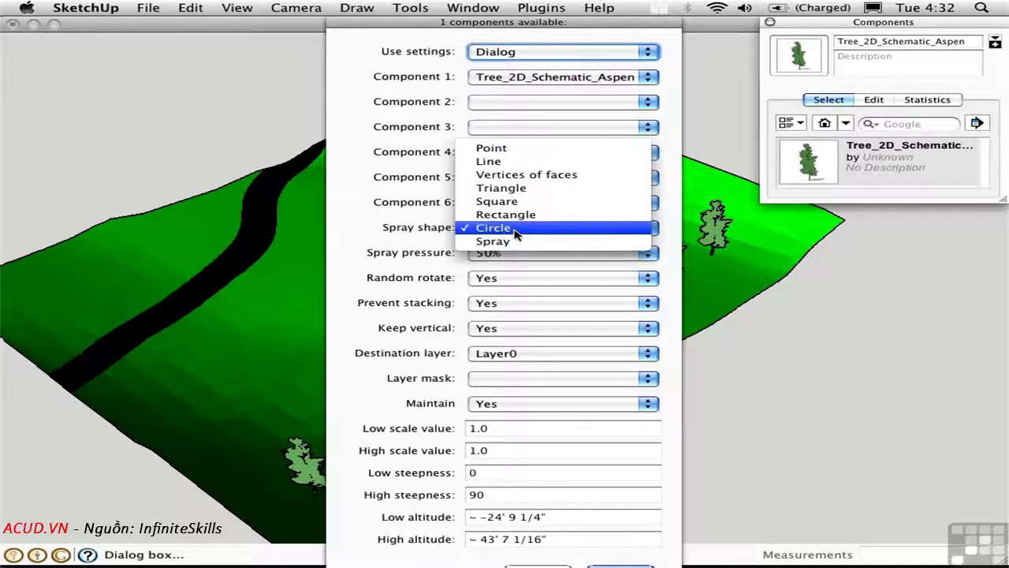
pyautogui.click(514, 228)
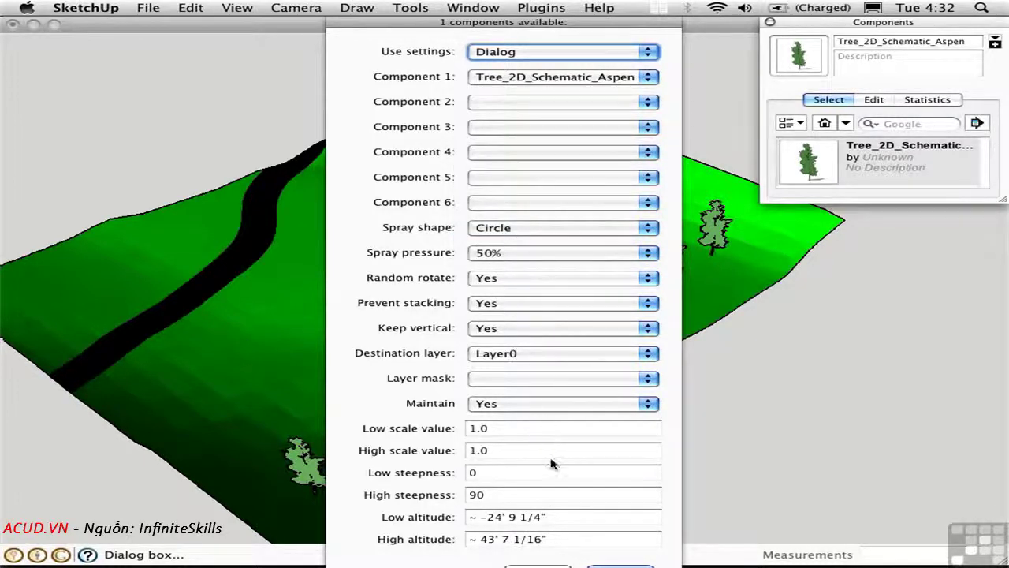
# Set the low scale value to .5 and spray aspens over a circular area between the road and the tree row
pyautogui.click(497, 429)
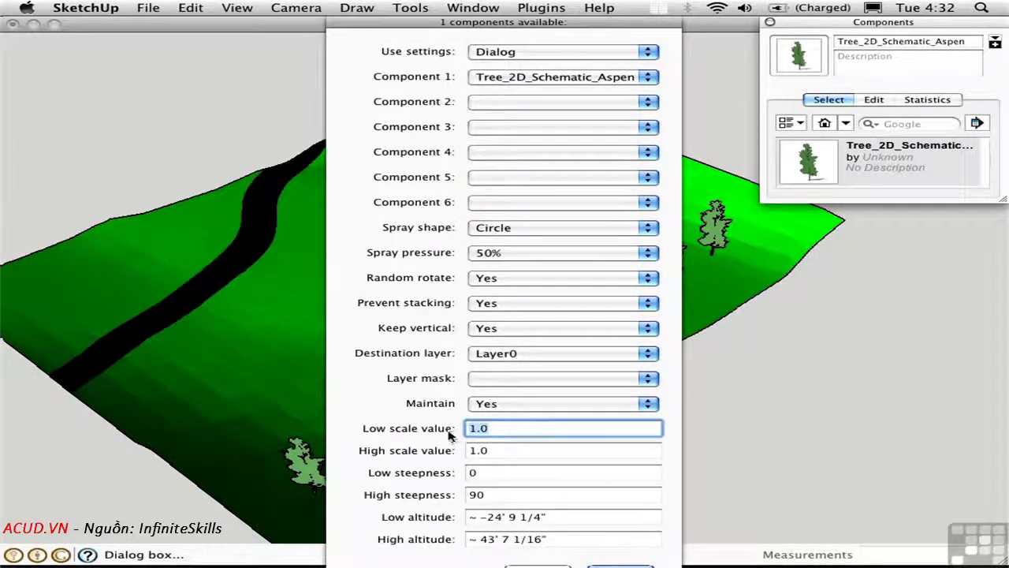
pyautogui.write('.5')
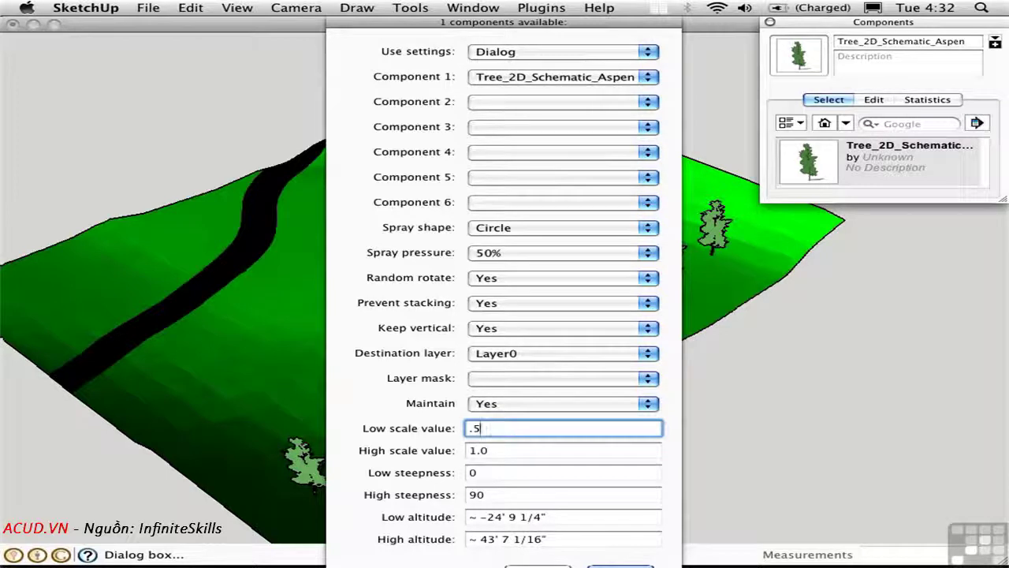
pyautogui.press('Return')
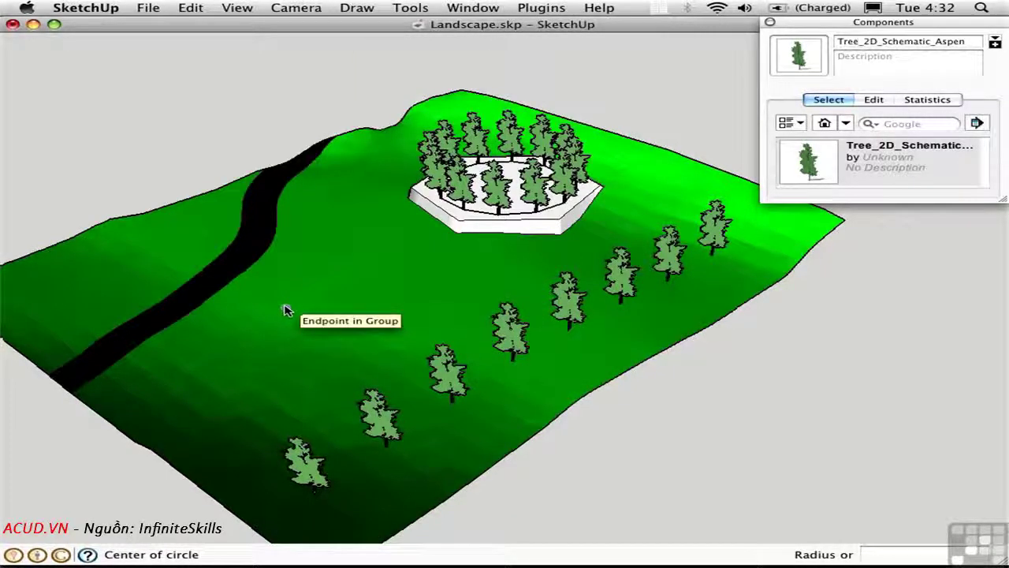
pyautogui.click(286, 308)
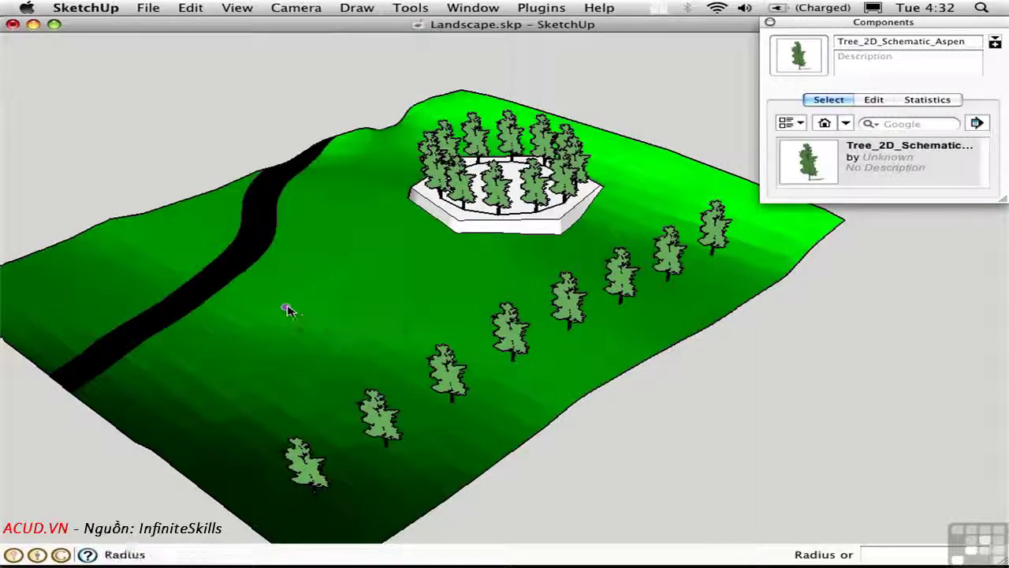
pyautogui.click(518, 280)
# Delete the three sprayed aspens standing on or at the edge of the road's lower bend
pyautogui.moveTo(246, 368); pyautogui.dragTo(340, 384, button='middle')
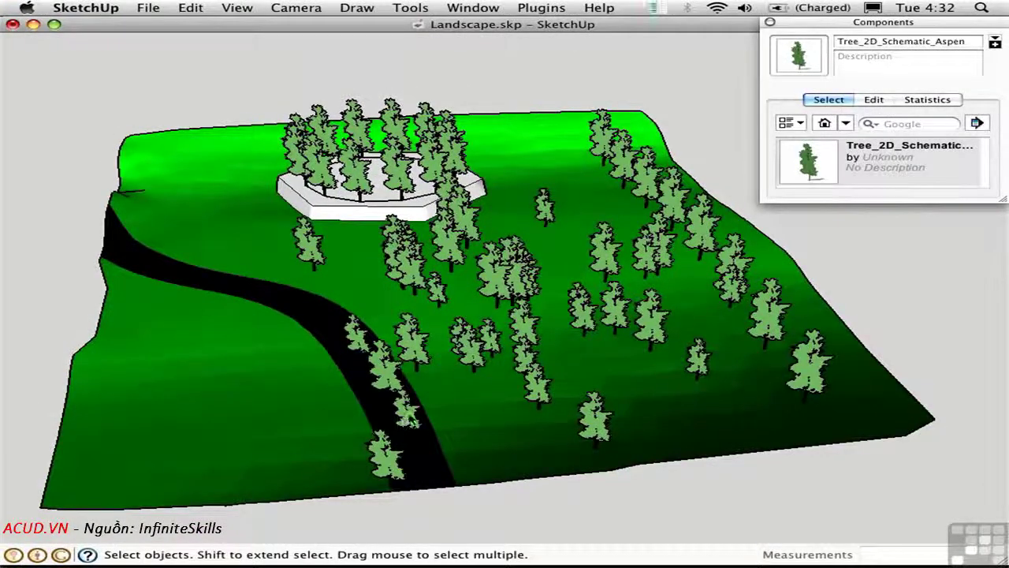
pyautogui.click(406, 412)
pyautogui.click(385, 366)
pyautogui.press('Delete')
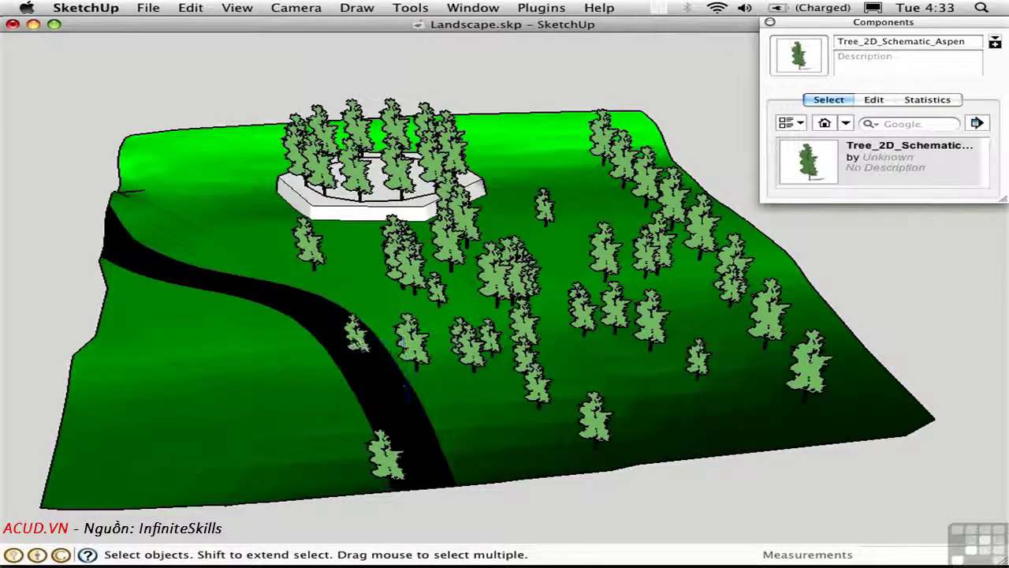
pyautogui.click(353, 336)
pyautogui.press('Delete')
# Thin the dense tree cluster in front of the pad by deleting two overlapping aspens
pyautogui.moveTo(341, 309); pyautogui.dragTo(477, 304, button='middle')
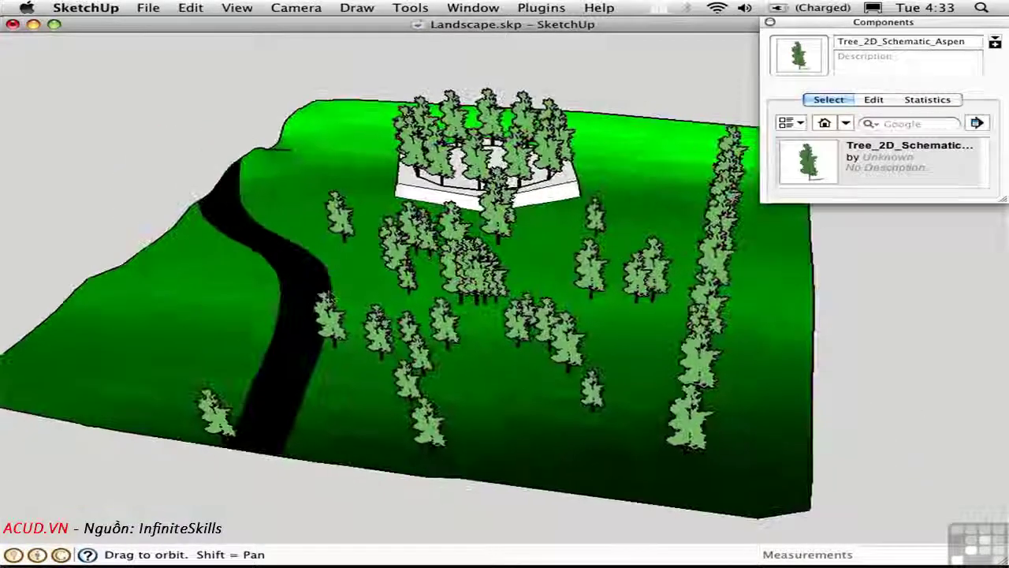
pyautogui.click(471, 293)
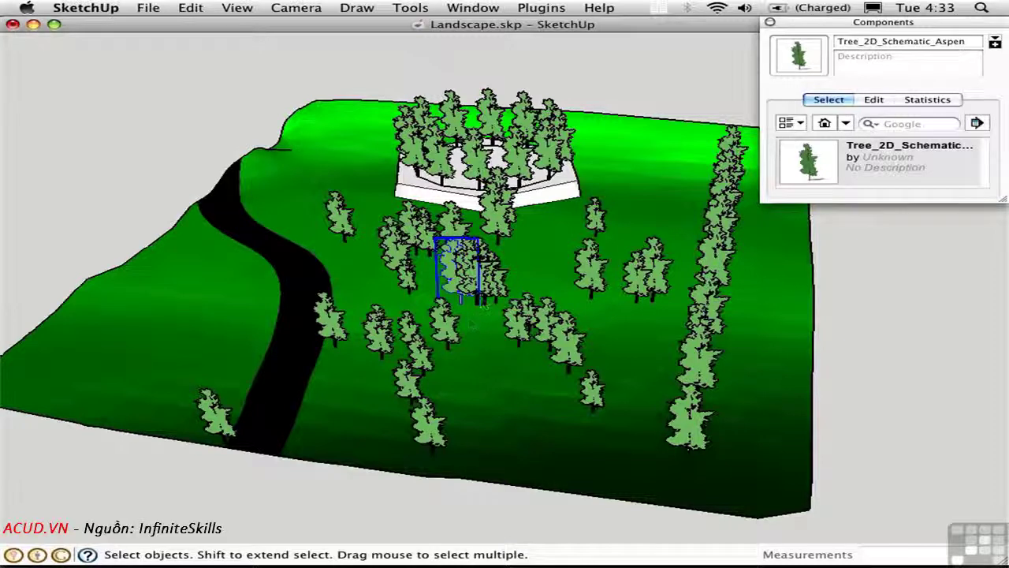
pyautogui.click(480, 302)
pyautogui.press('Delete')
pyautogui.click(482, 302)
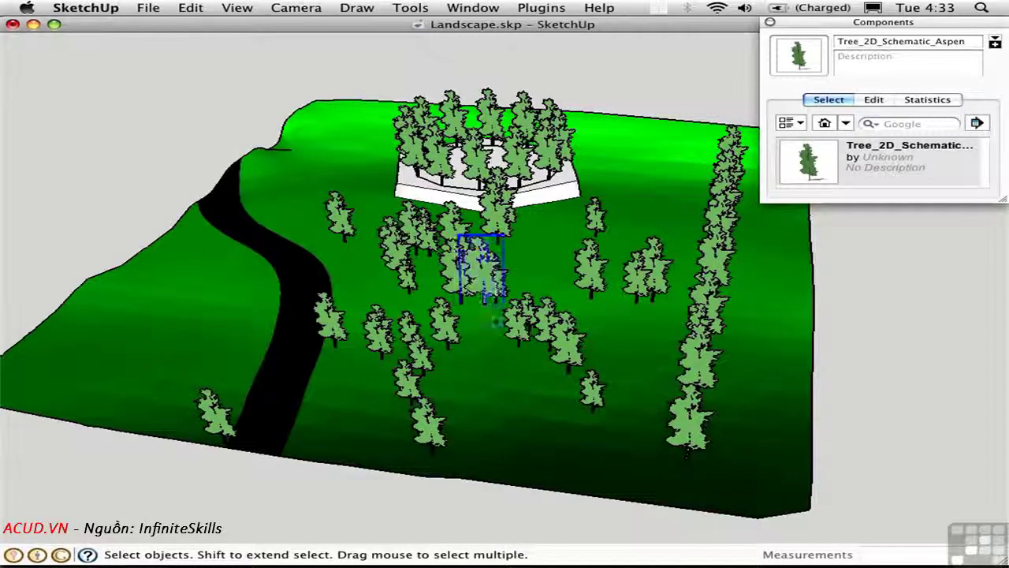
pyautogui.press('Delete')
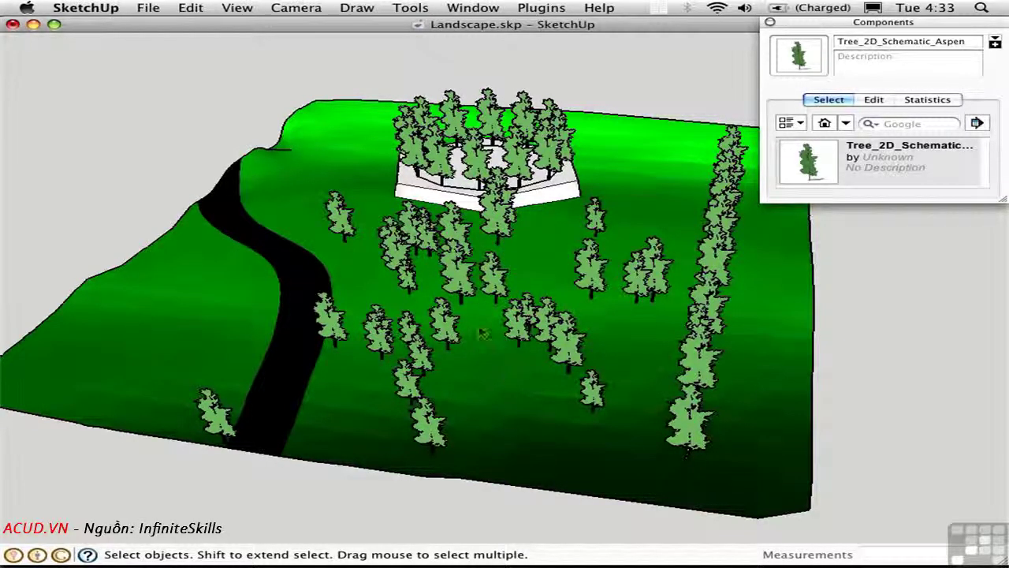
pyautogui.moveTo(464, 316); pyautogui.dragTo(202, 313, button='middle')
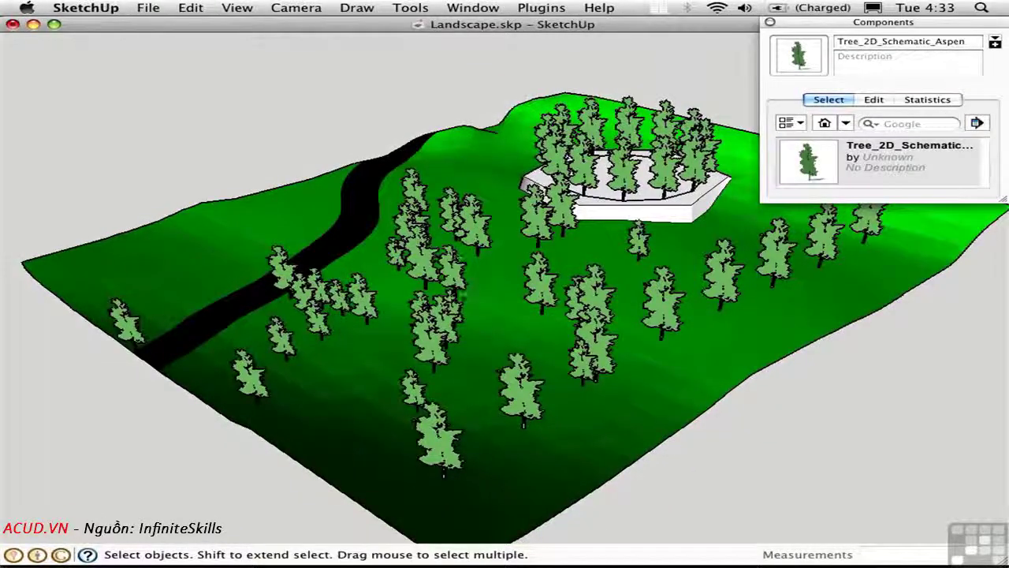